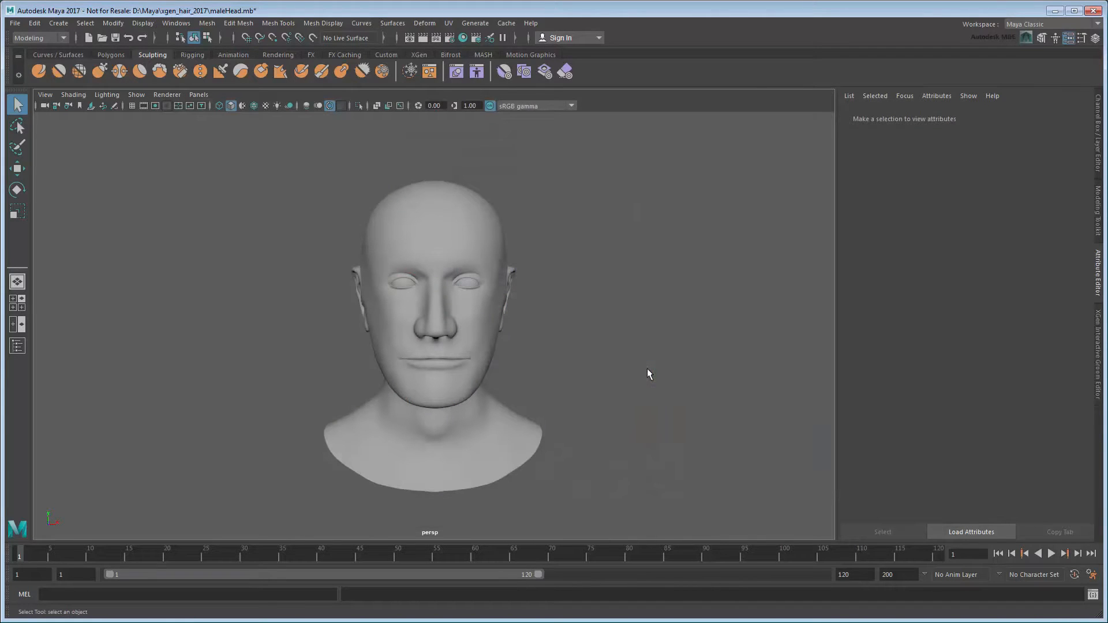
Step: Create interactive groom splines on the head's scalp mesh
click(429, 190)
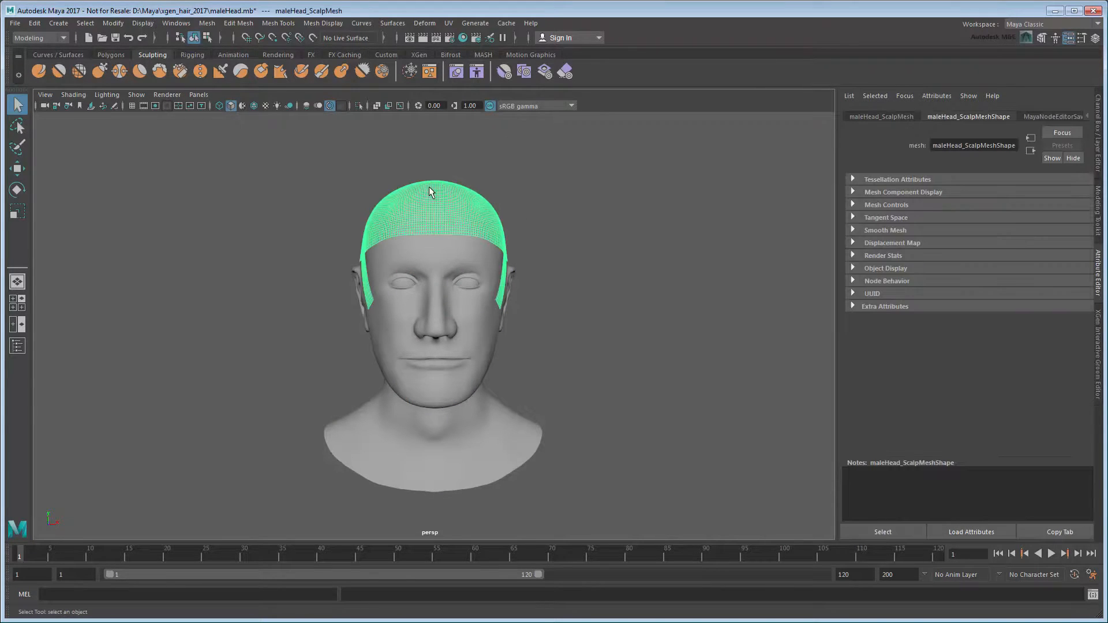
alt+drag(556, 358, 589, 358)
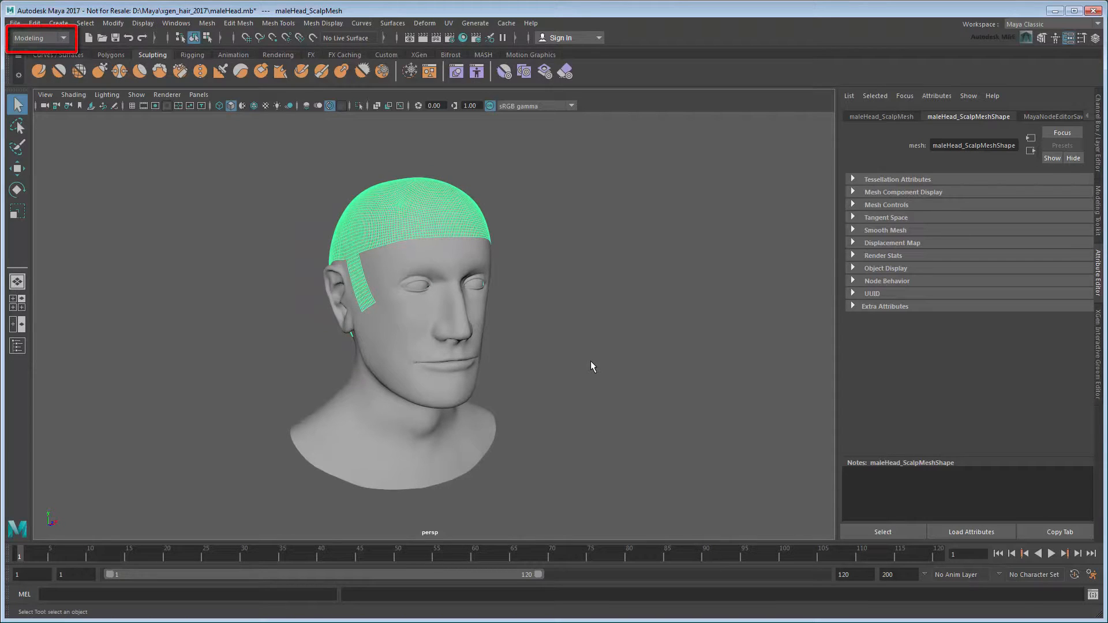
click(482, 25)
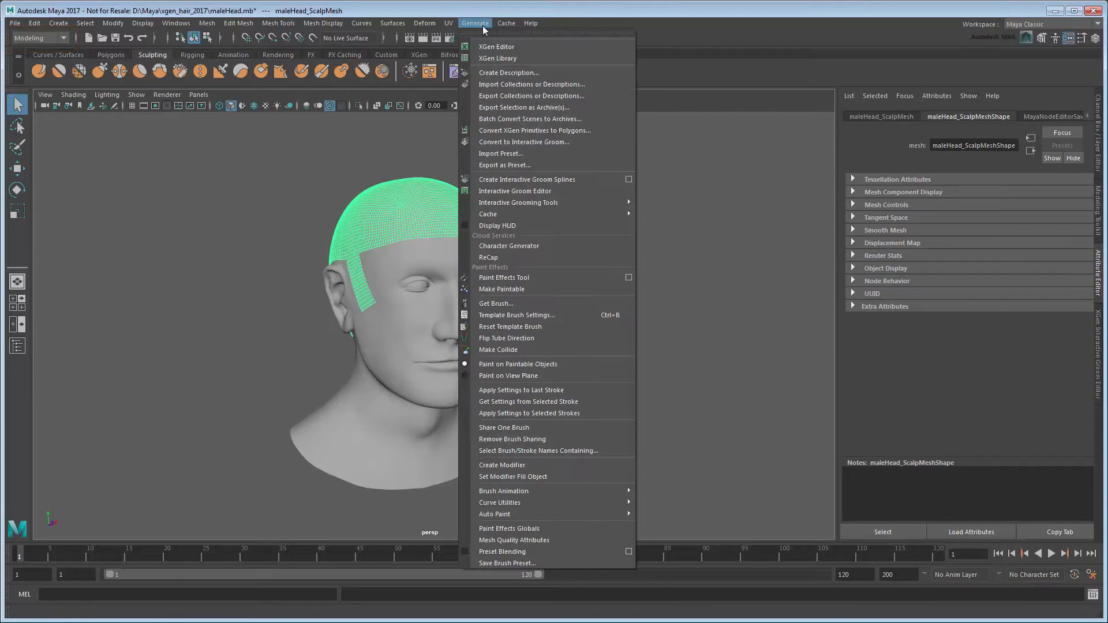
click(603, 185)
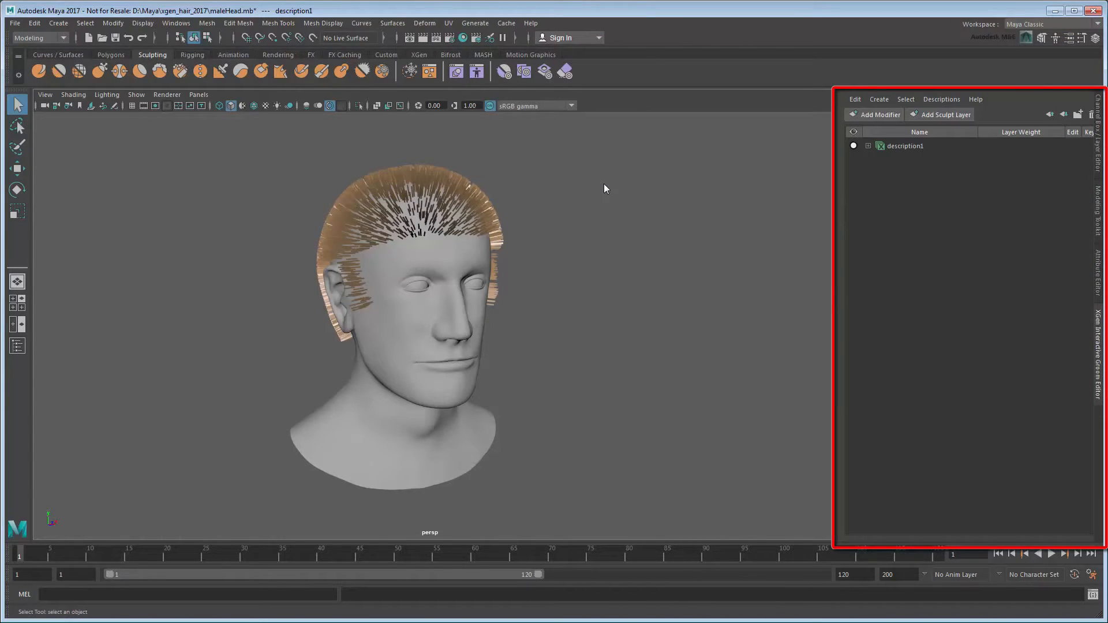
Step: Expand the groom description's hierarchy and add a second sculpt layer, keeping Sculpt Layer 1 as the layer being edited
click(868, 146)
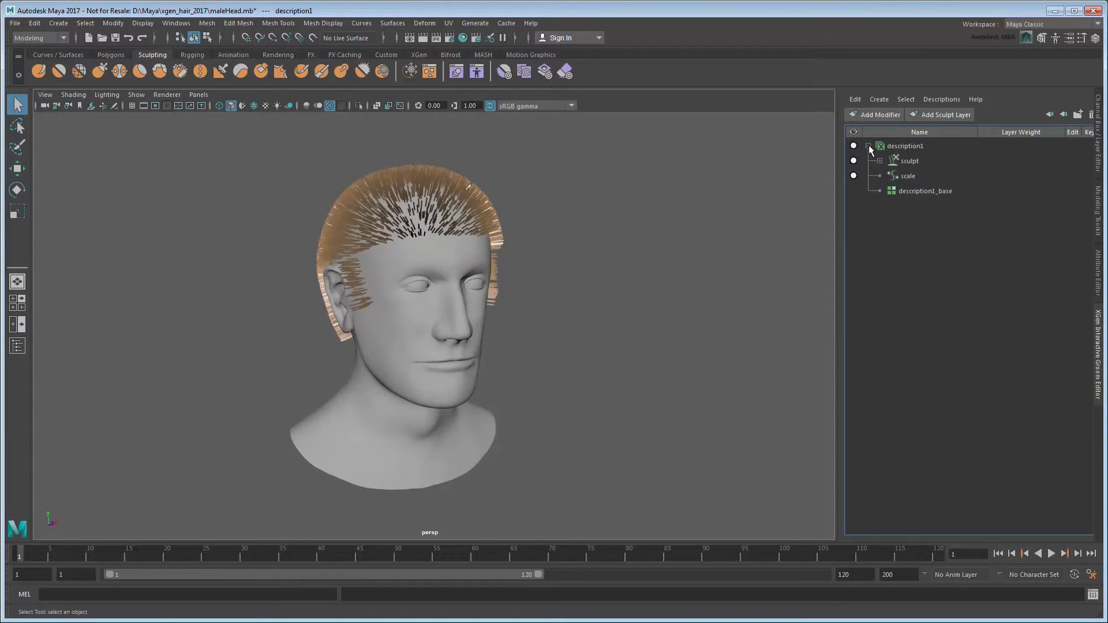
click(878, 161)
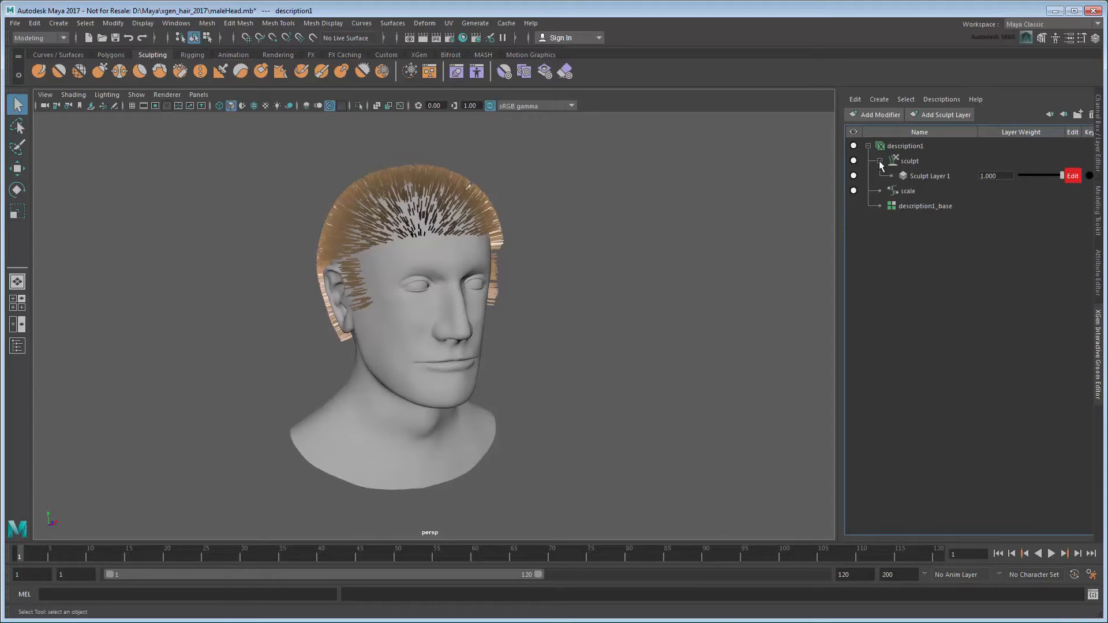
click(901, 162)
click(939, 116)
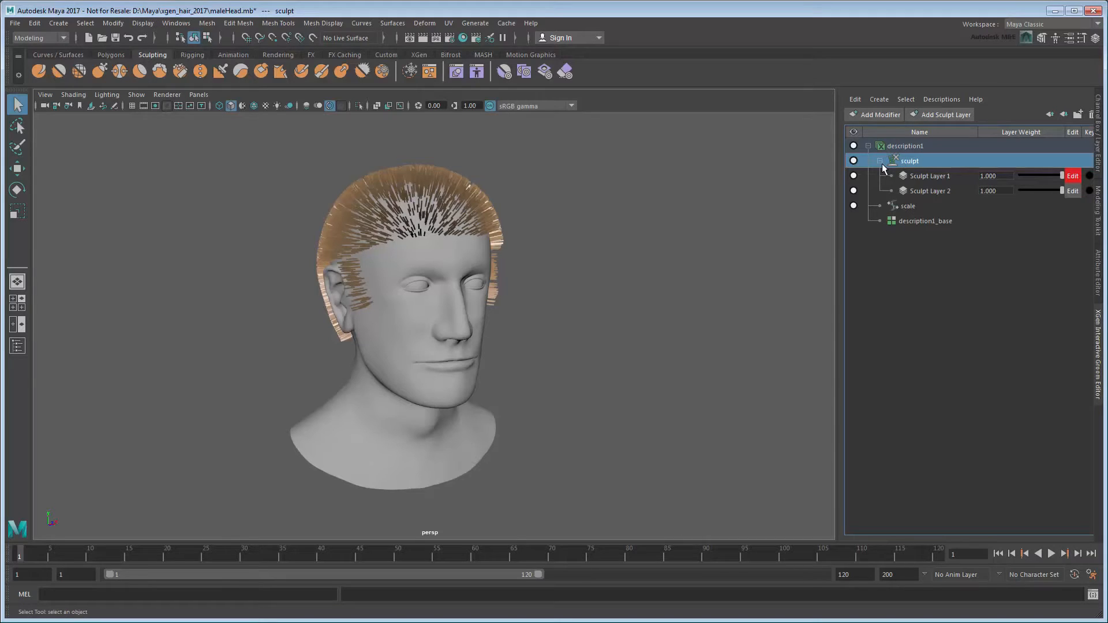
click(1074, 191)
click(1073, 177)
Step: Show the scale modifier's attributes and switch the workspace to XGen - Interactive Groom
click(929, 207)
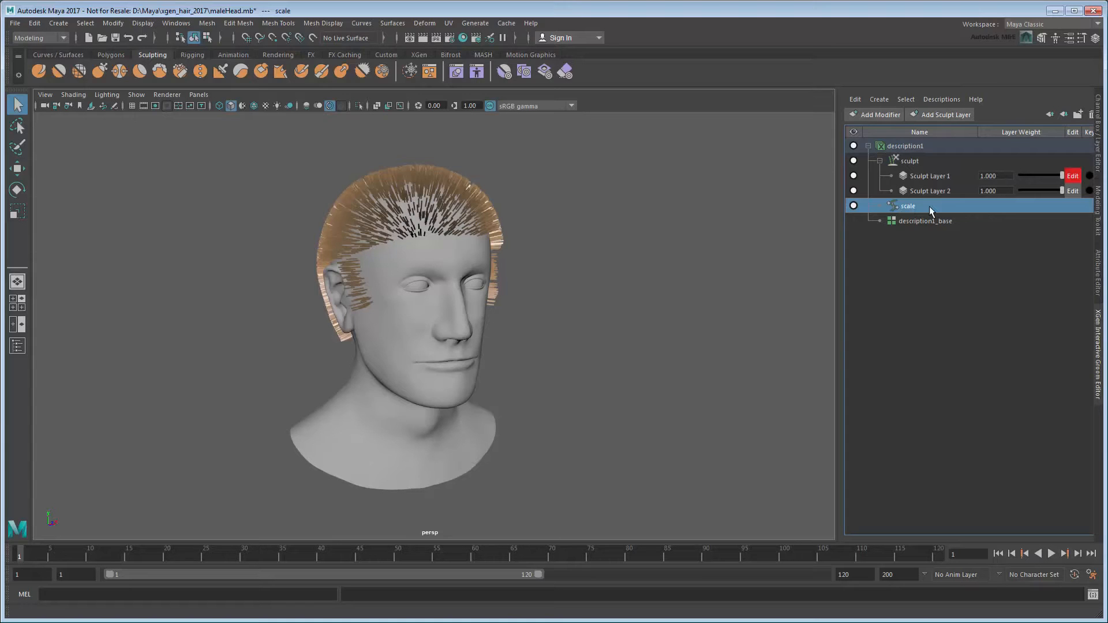
click(1098, 274)
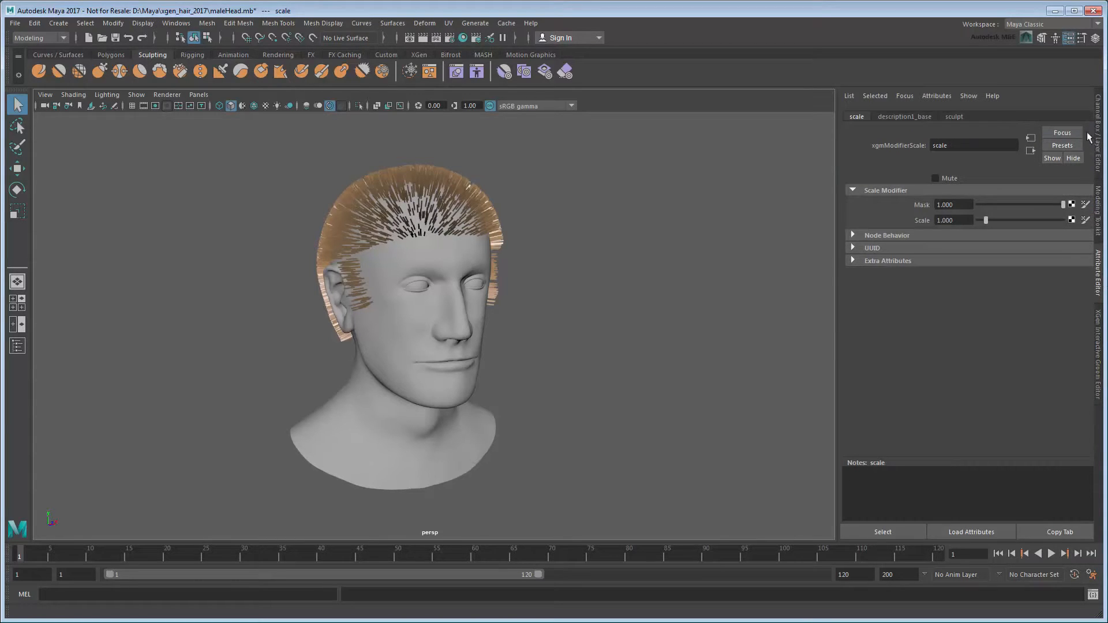
click(1096, 24)
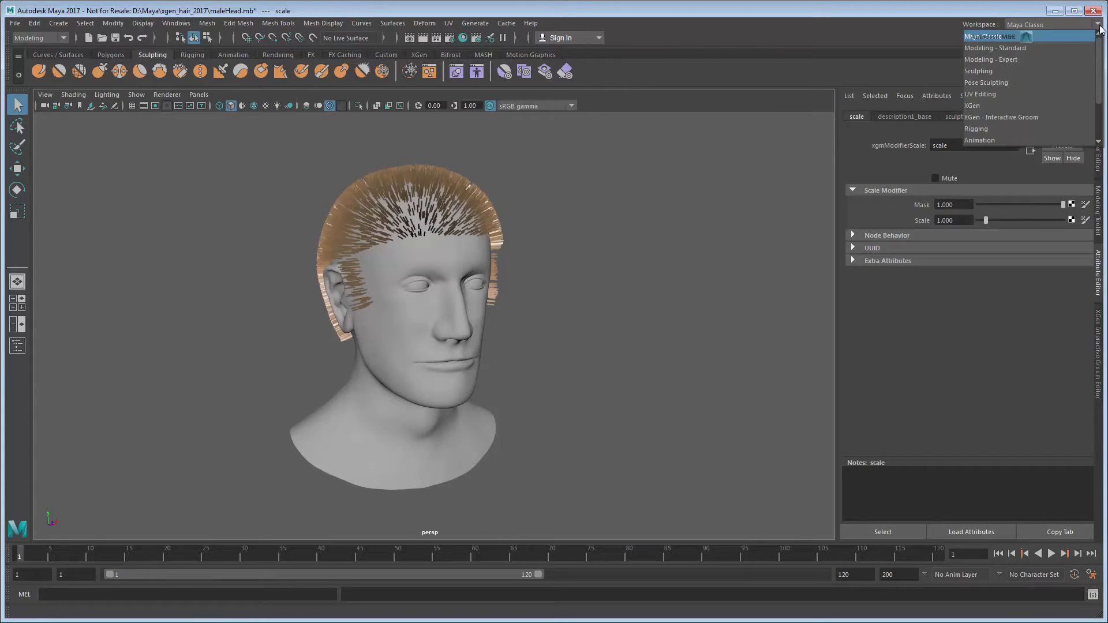
click(1069, 117)
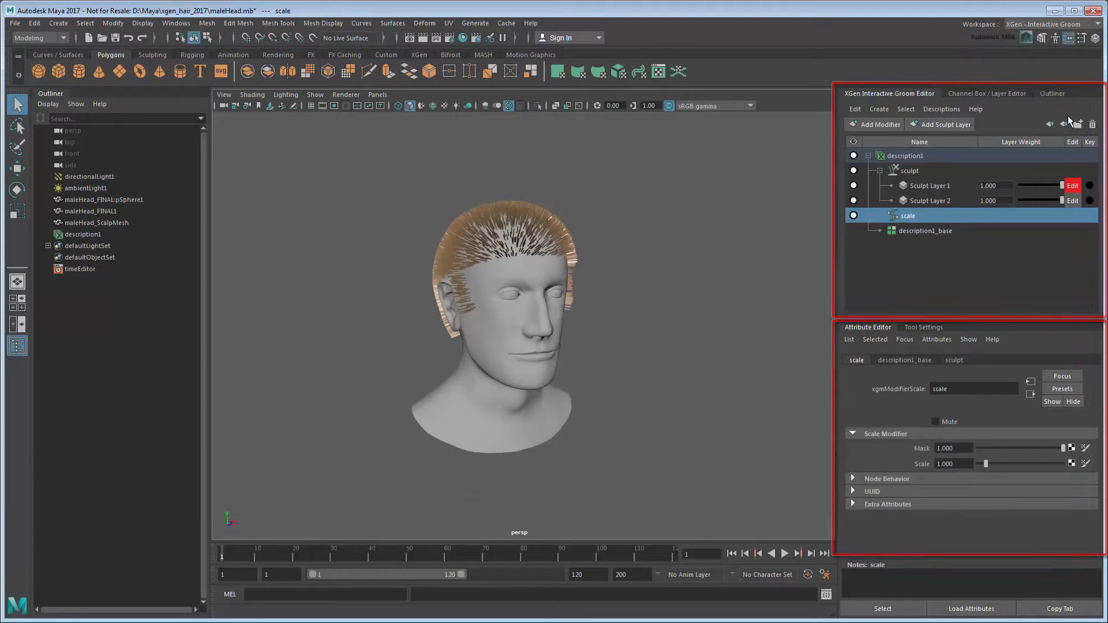
Step: Set description1's width scale to 0.030, taper to 0.940 and taper start to 0.639
click(942, 156)
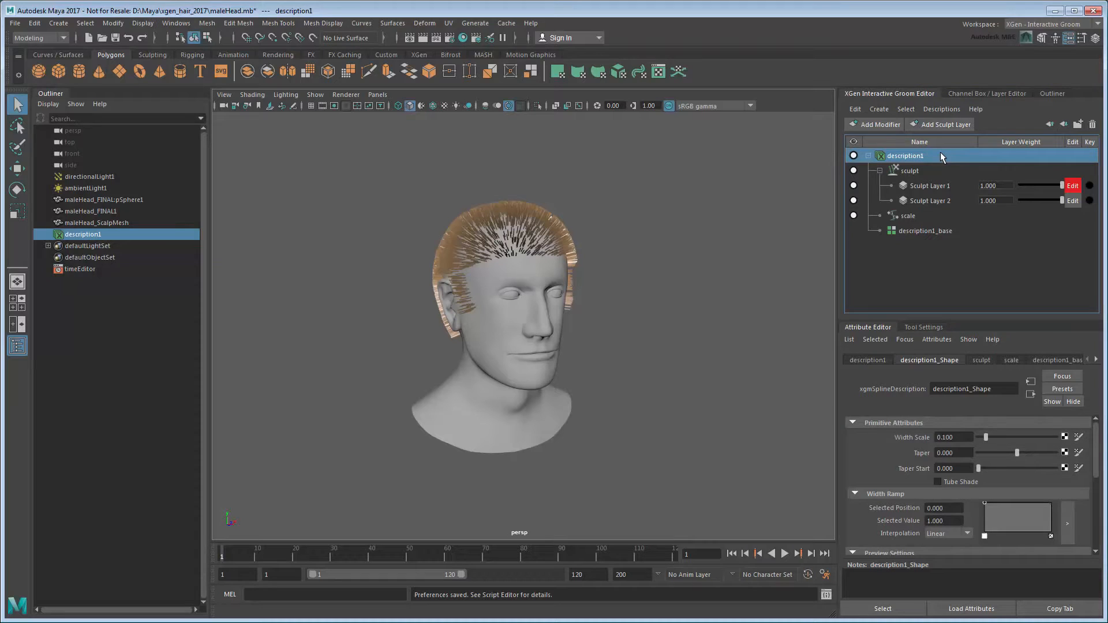
drag(984, 438, 980, 438)
scroll(682, 263, up, 4)
scroll(676, 252, up, 6)
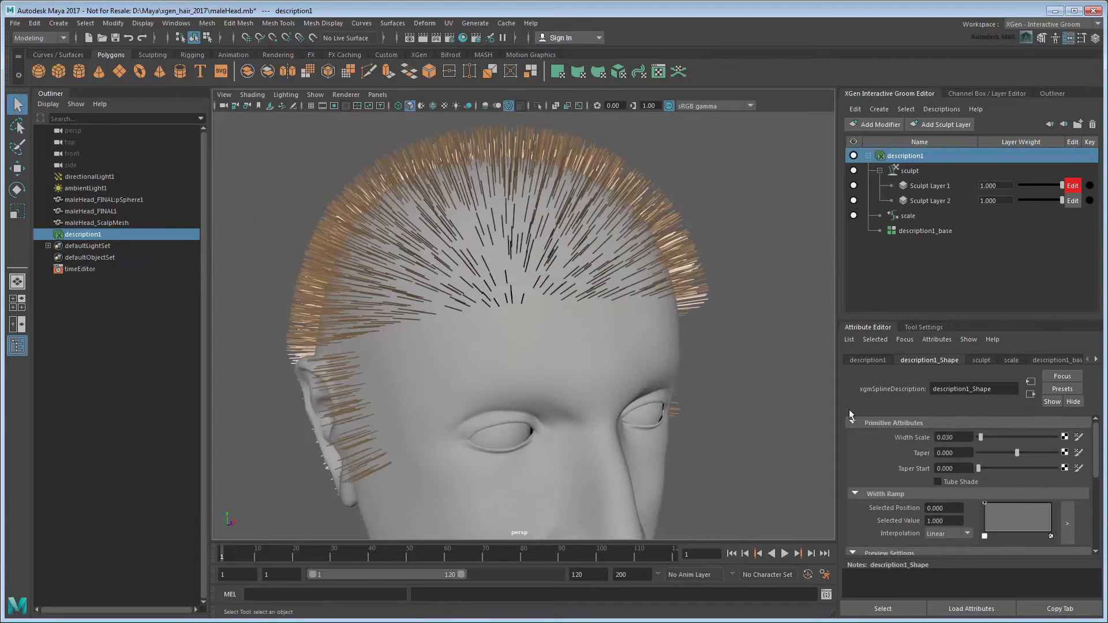
drag(1017, 454, 1053, 453)
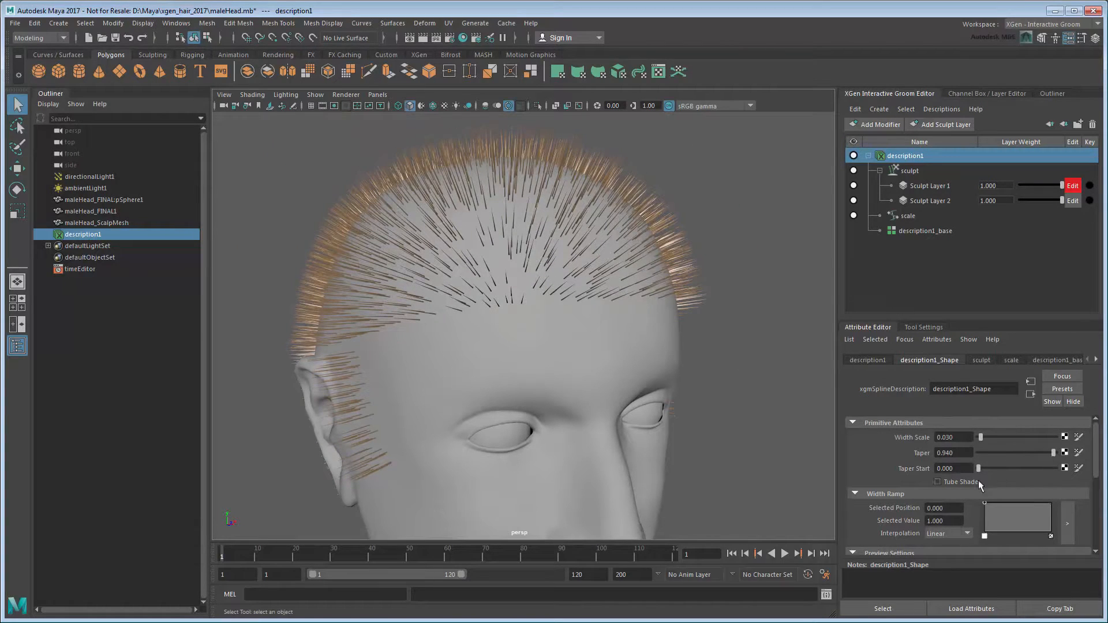
drag(978, 468, 1027, 473)
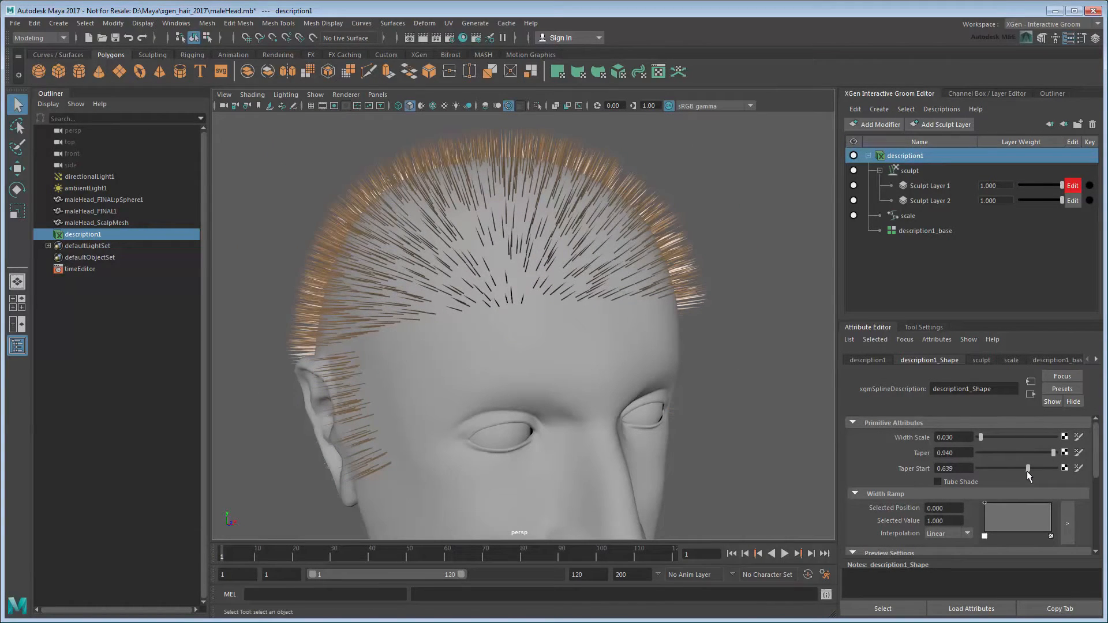
Step: Raise the base node's density multiplier to about 5.233 and set the scale modifier's scale to about 1.807
click(925, 234)
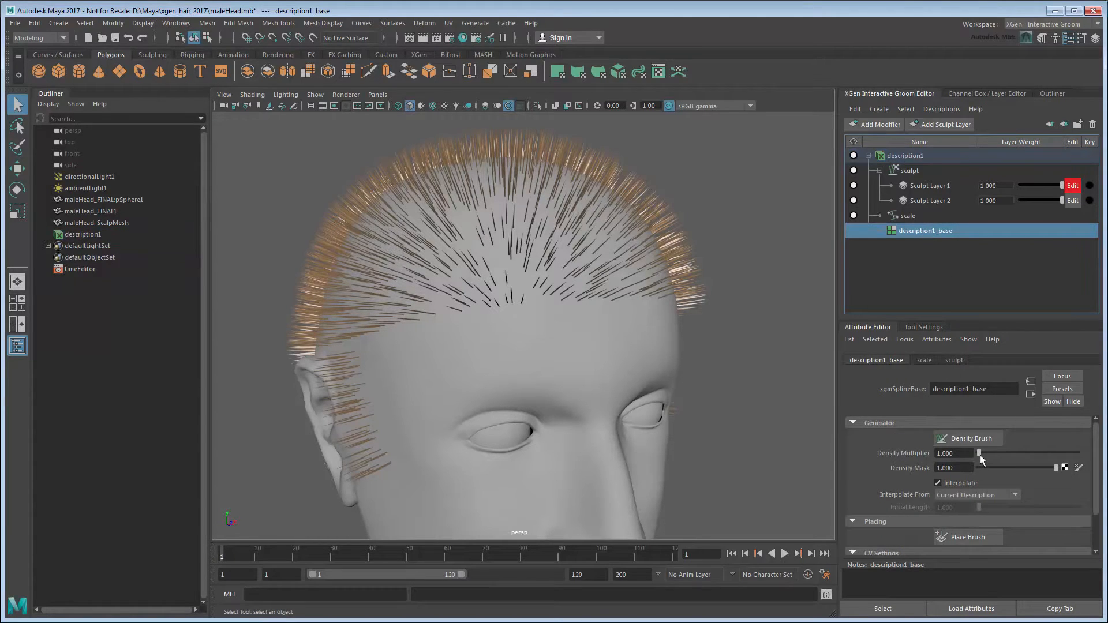
drag(979, 454, 983, 455)
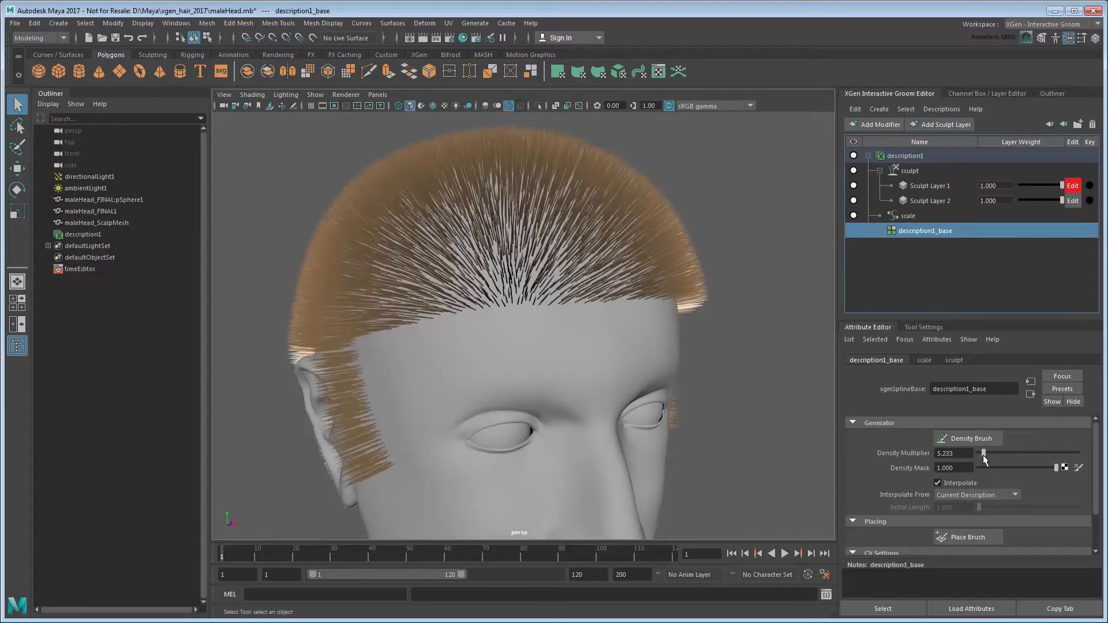
click(919, 216)
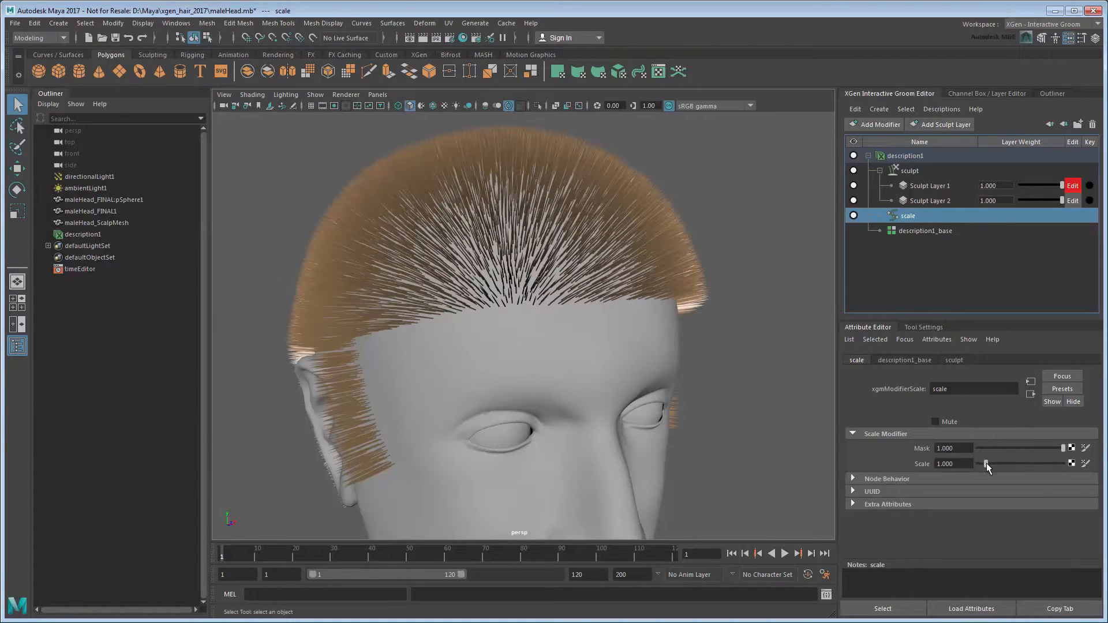
drag(985, 463, 992, 465)
scroll(798, 376, down, 3)
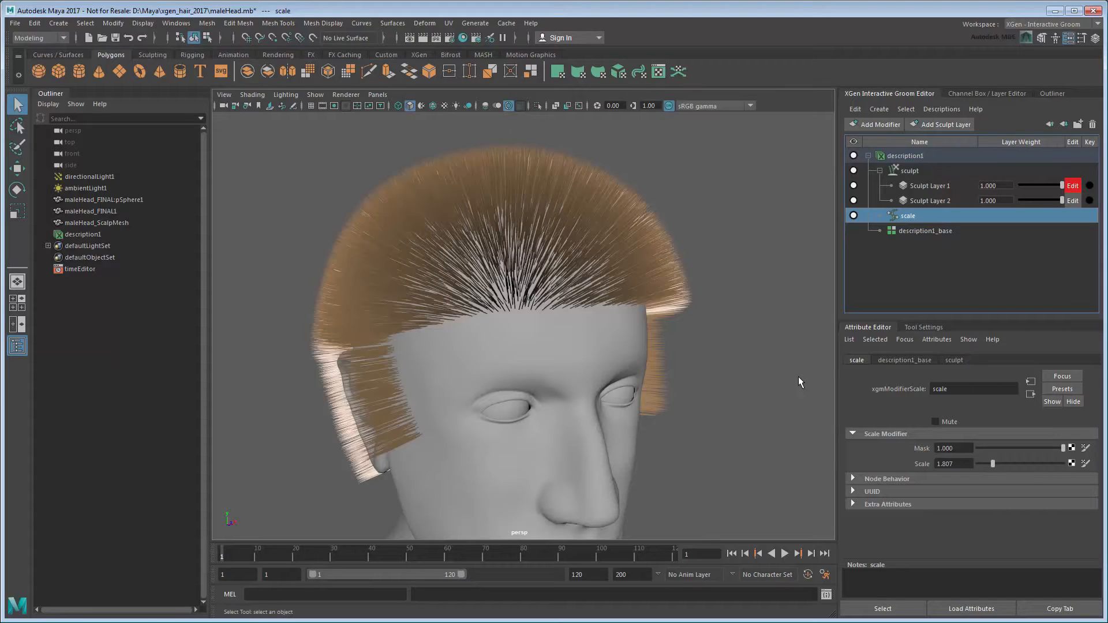
Step: Turn on the XGen Info heads-up display and bring up the XGen shelf
click(143, 23)
mouse_move(169, 64)
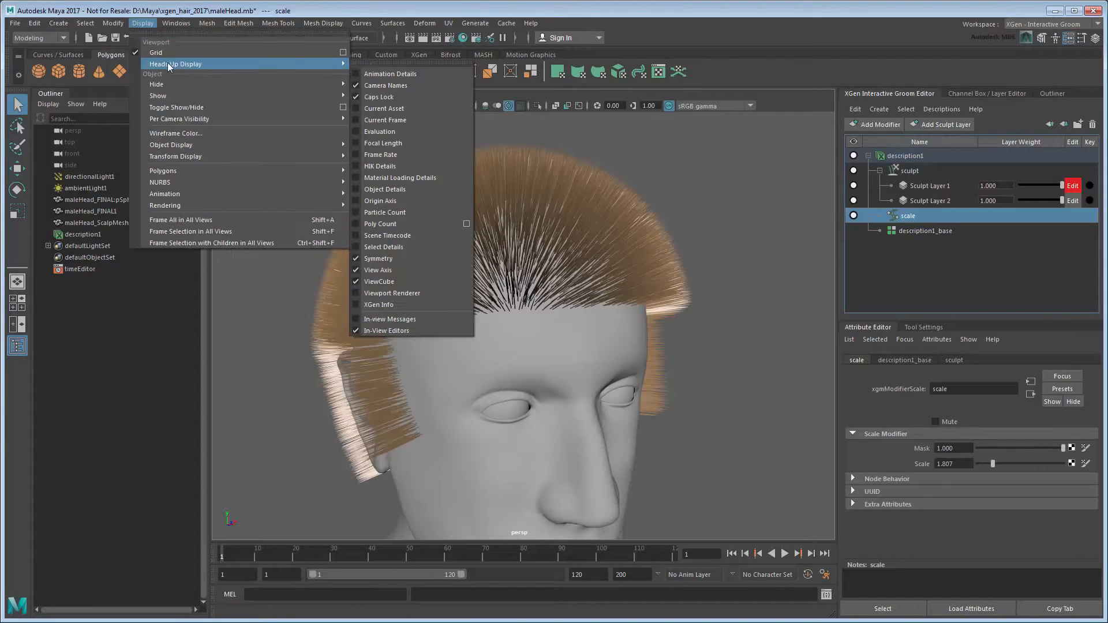
click(424, 305)
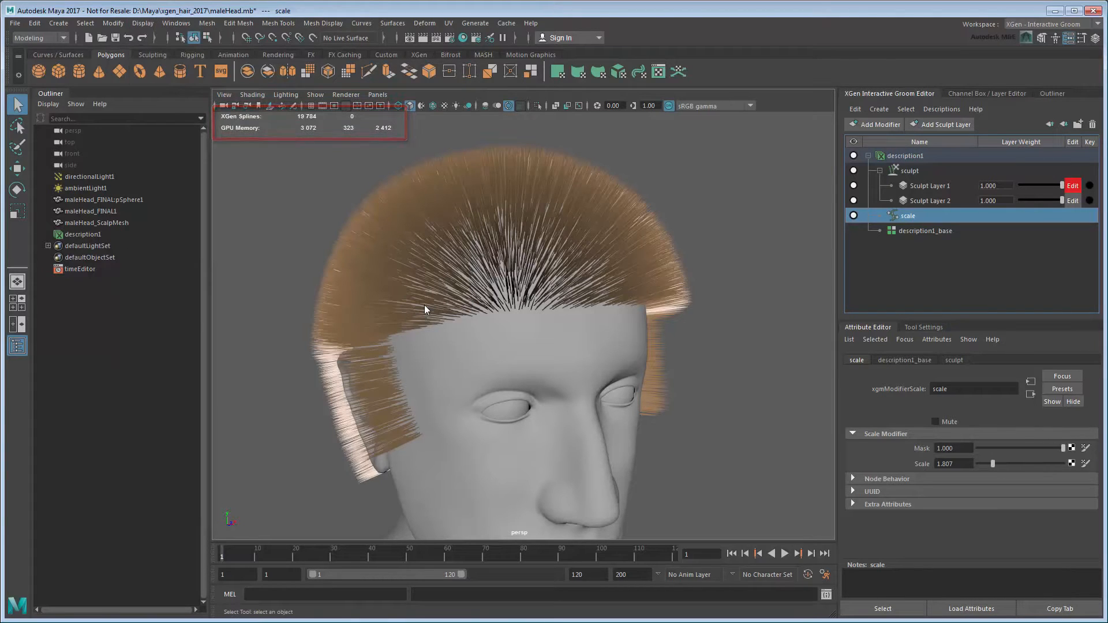
click(420, 55)
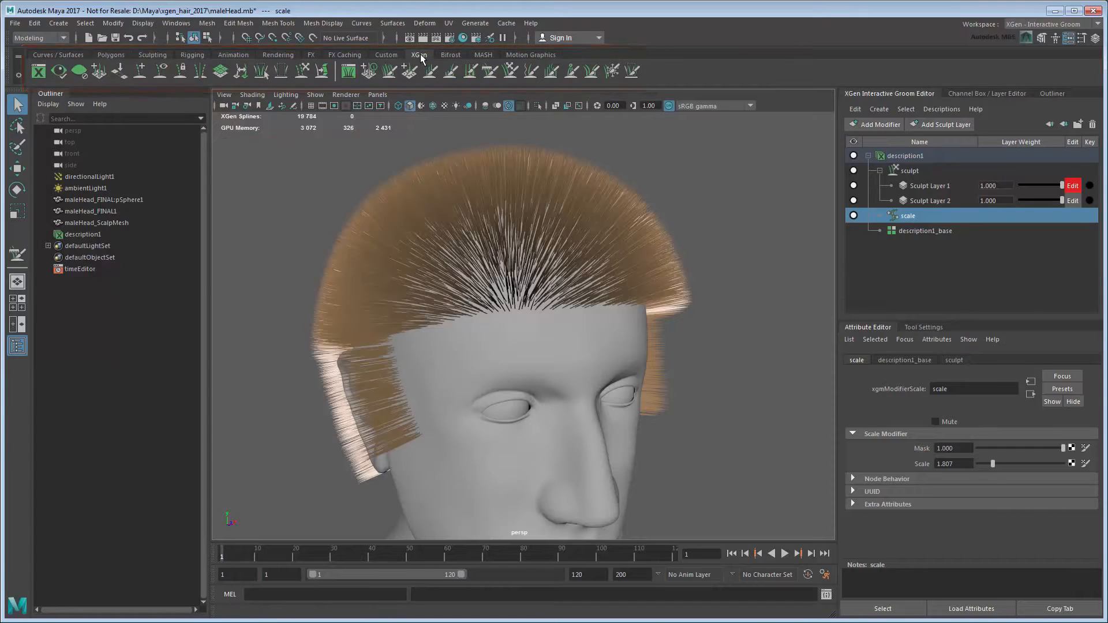
click(473, 23)
mouse_move(584, 203)
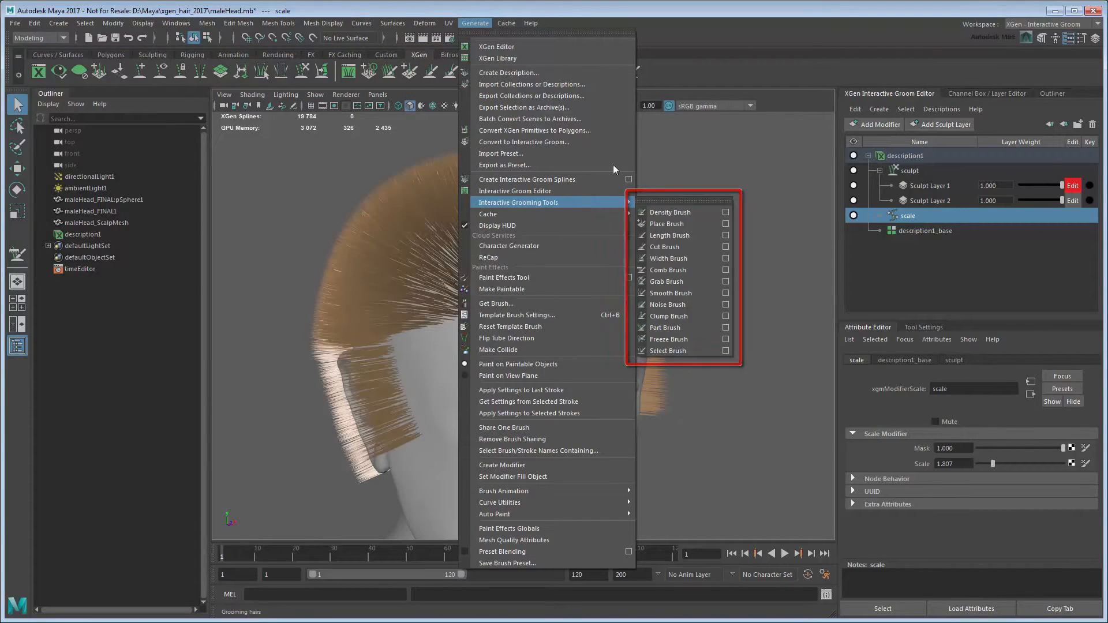
click(688, 32)
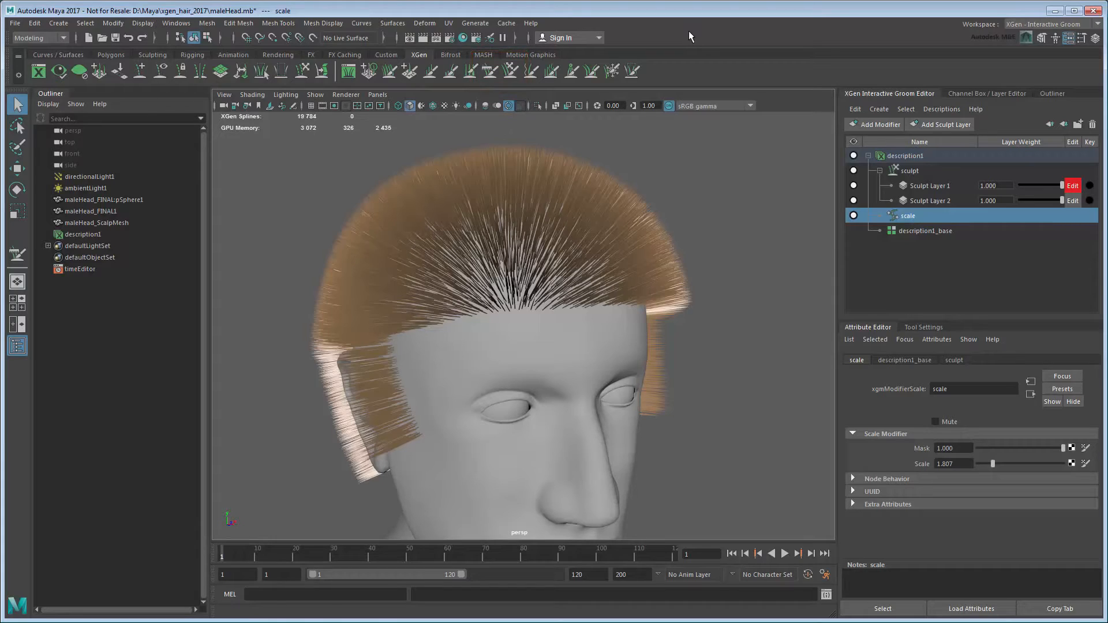
Step: Activate the Comb brush and set its symmetry to Object X
click(489, 71)
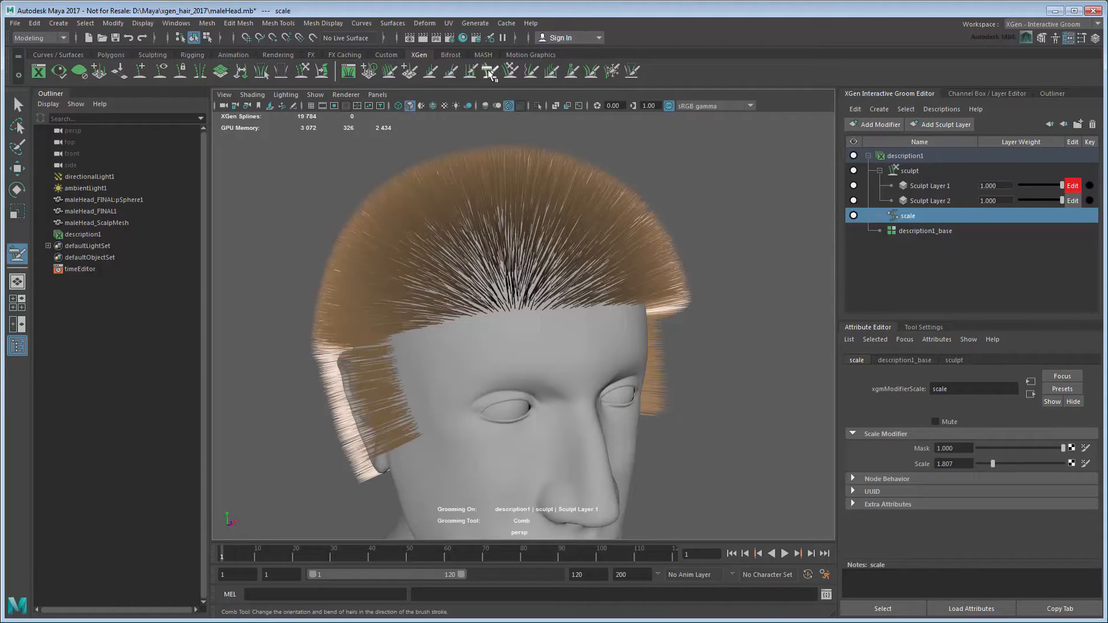
click(923, 327)
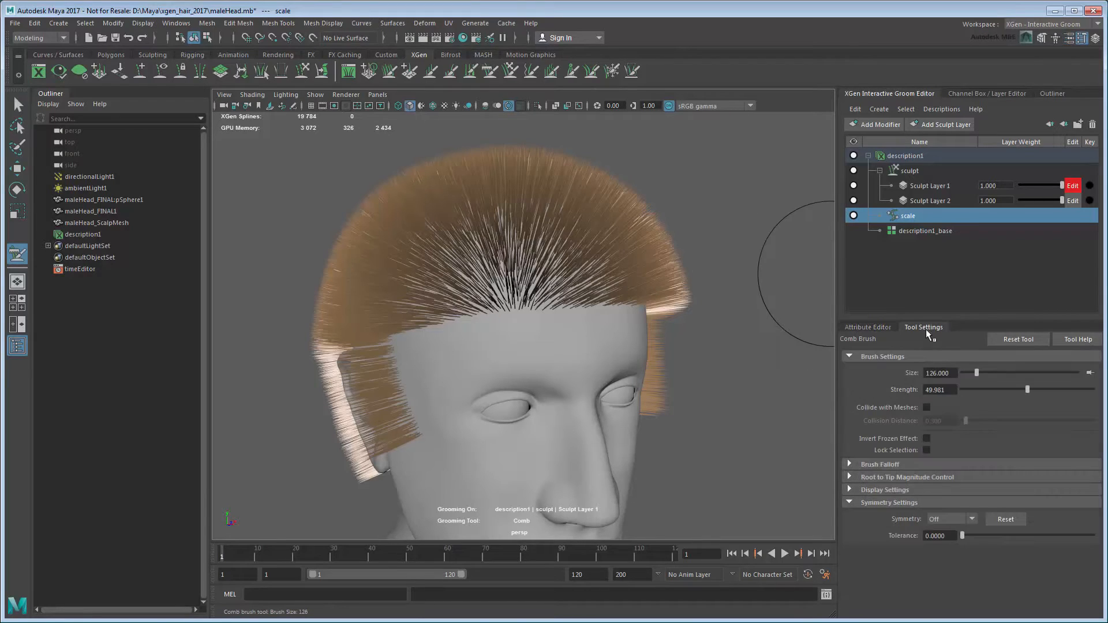
click(971, 519)
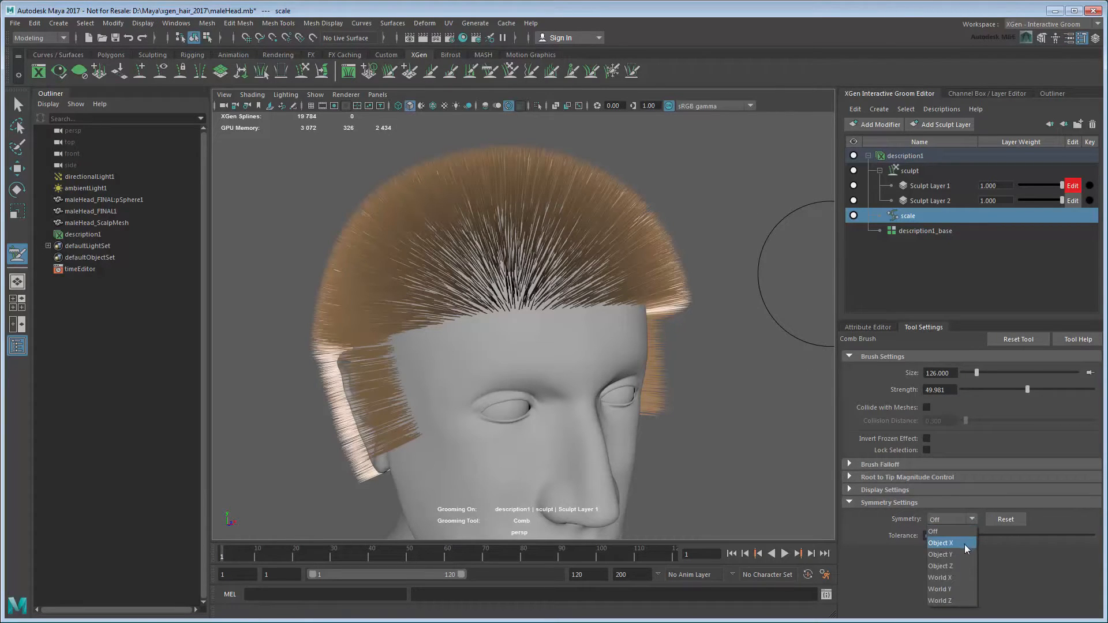
click(964, 544)
Step: Comb the hair back from the forehead and down along the sides and back of the head
drag(507, 330, 383, 327)
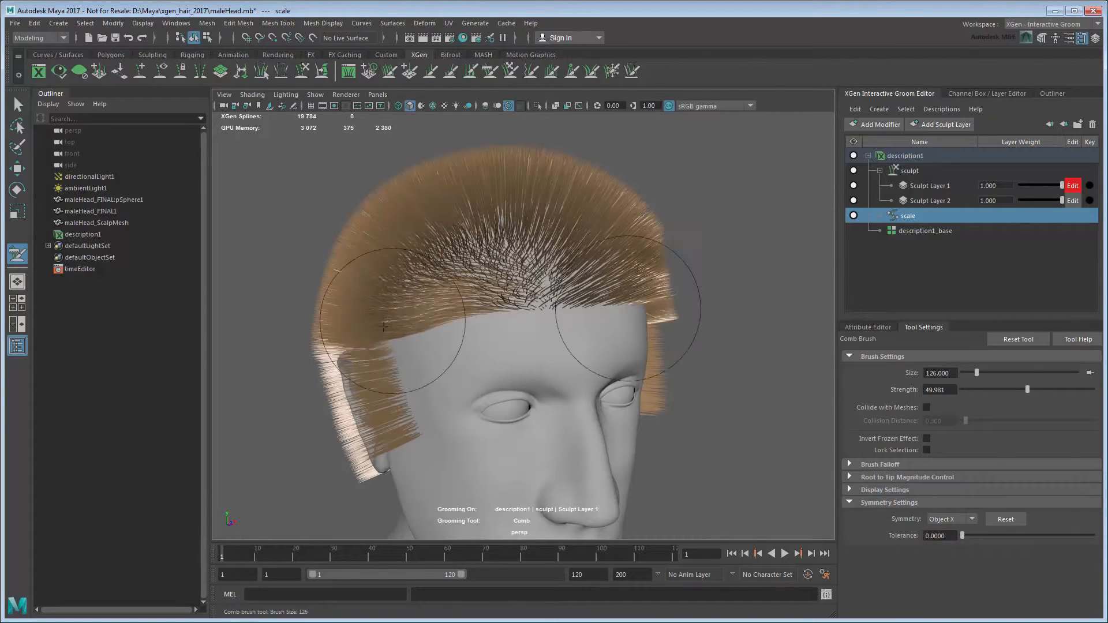
drag(528, 309, 418, 235)
alt+drag(440, 304, 548, 308)
mouse_move(403, 355)
mouse_down()
mouse_move(468, 466)
mouse_move(291, 433)
mouse_up()
alt+drag(591, 190, 297, 213)
alt+drag(335, 367, 598, 277)
mouse_move(539, 242)
mouse_down()
mouse_move(532, 392)
mouse_move(545, 384)
mouse_up()
alt+drag(596, 311, 554, 335)
mouse_move(508, 185)
mouse_down()
mouse_move(441, 250)
mouse_move(620, 315)
mouse_up()
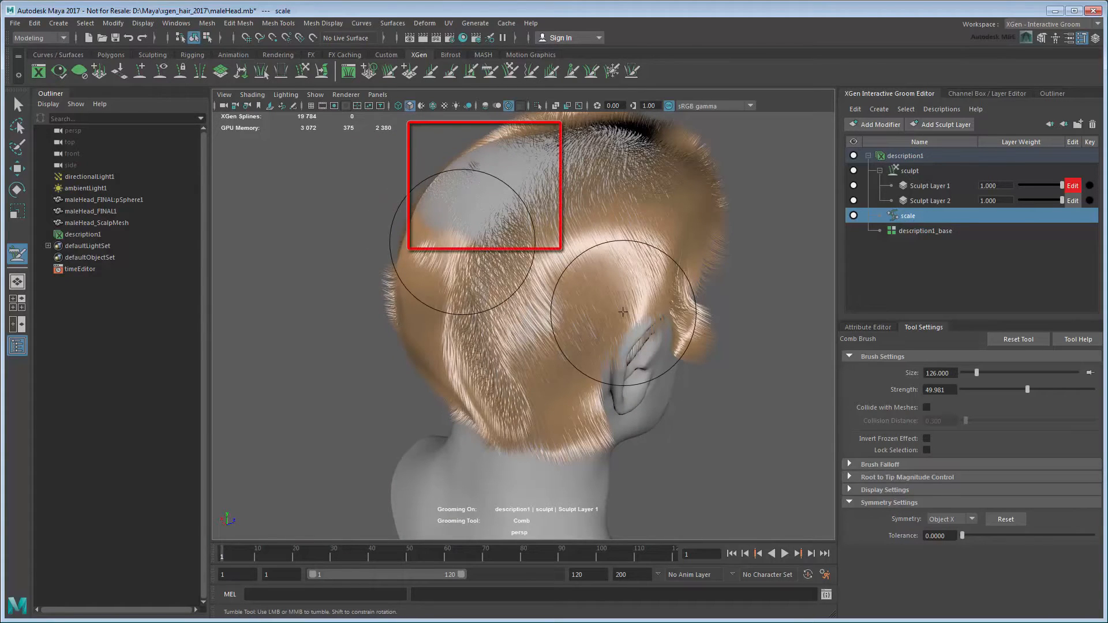
Step: Enable Collide with Meshes for the Comb brush and comb over the back, front hairline and crown again
click(926, 407)
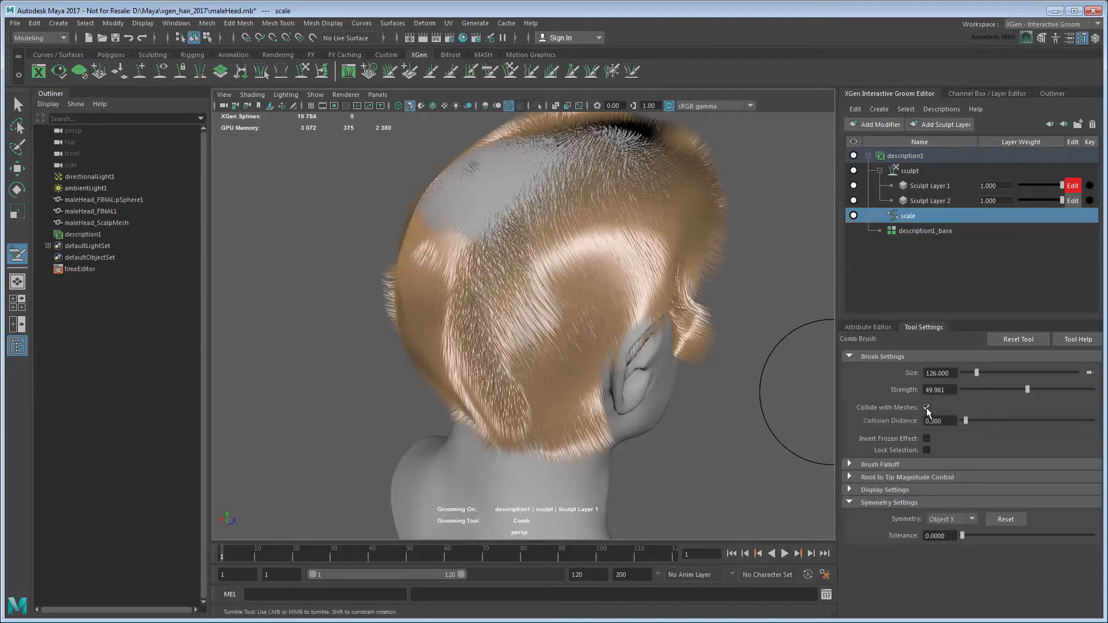
mouse_move(542, 154)
mouse_down()
mouse_move(479, 248)
mouse_move(524, 378)
mouse_up()
alt+drag(606, 288, 450, 346)
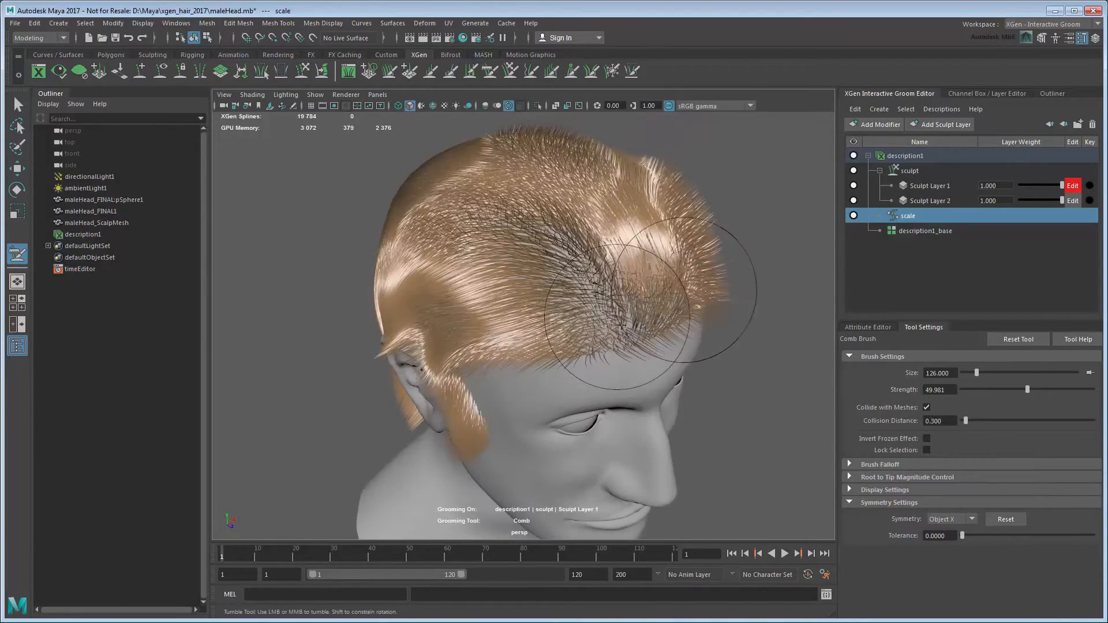
mouse_move(583, 323)
mouse_down()
mouse_move(422, 261)
mouse_move(571, 202)
mouse_up()
drag(638, 216, 398, 265)
alt+drag(594, 289, 629, 438)
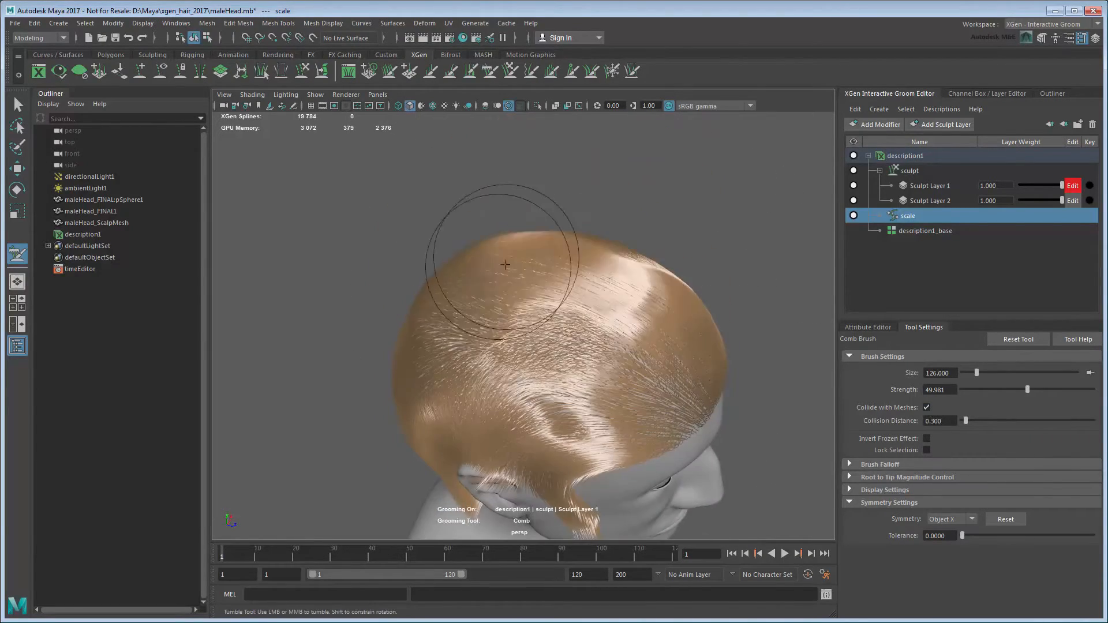
drag(505, 262, 573, 408)
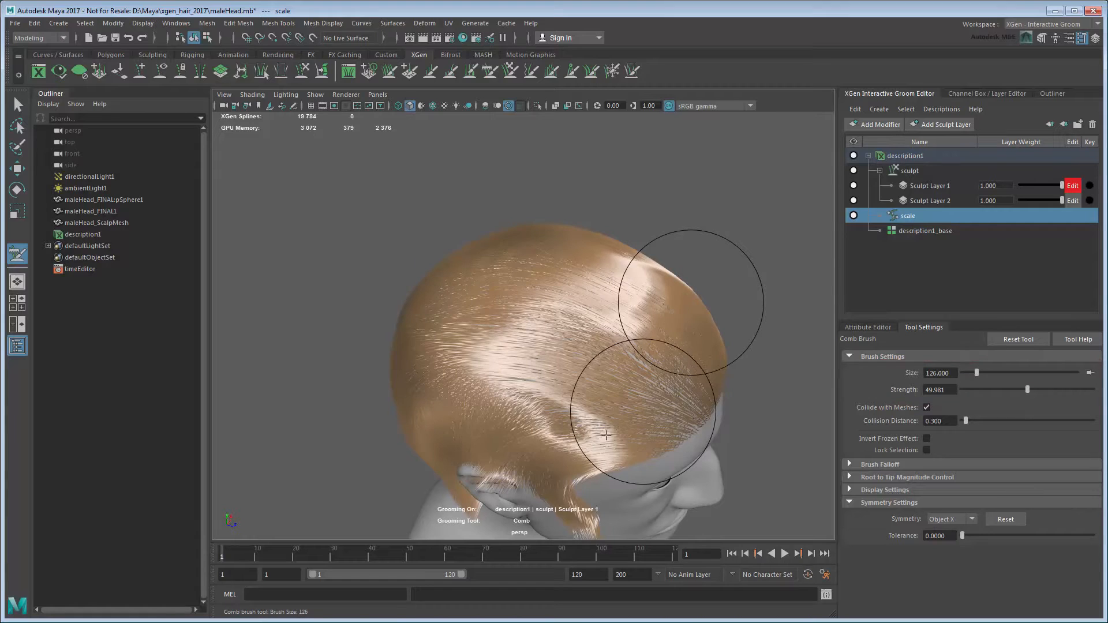
Step: Reduce the Comb brush's size to 100 and adjust its strength to about 37.86
key(b)
mouse_move(556, 393)
mouse_down()
mouse_move(589, 393)
mouse_move(526, 394)
mouse_up()
key(m)
mouse_move(537, 416)
mouse_down()
mouse_move(537, 438)
mouse_move(538, 230)
mouse_up()
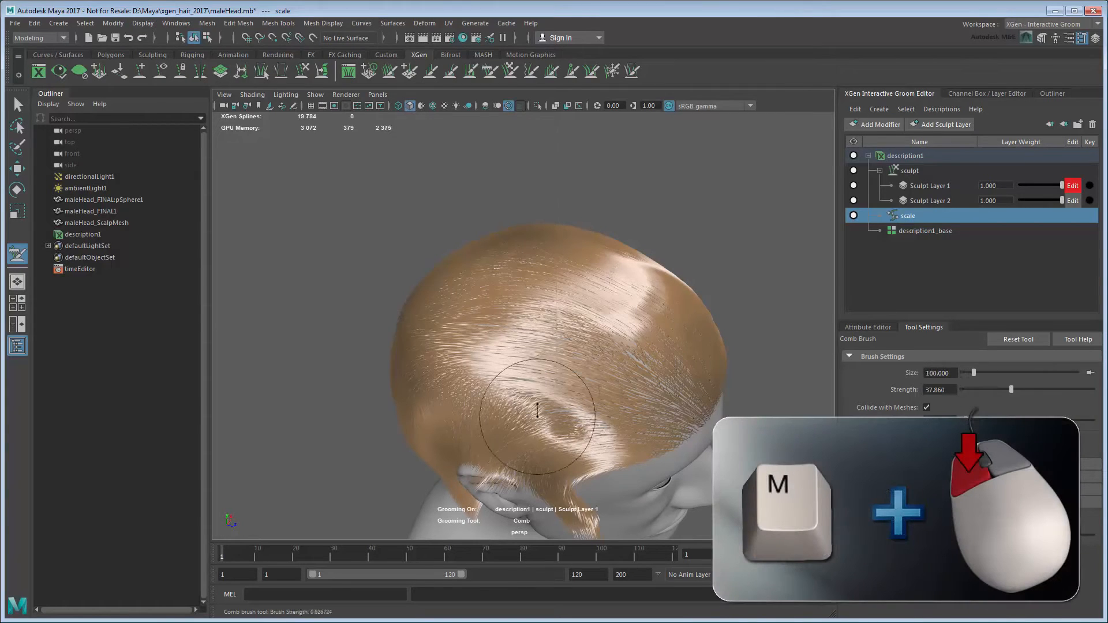
Step: Activate the Grab brush for the side of the head and set its symmetry to Object X
mouse_move(555, 440)
alt+mouse_down()
mouse_move(586, 387)
mouse_move(534, 407)
mouse_move(506, 433)
mouse_move(507, 451)
alt+mouse_up()
click(510, 71)
click(949, 519)
click(946, 543)
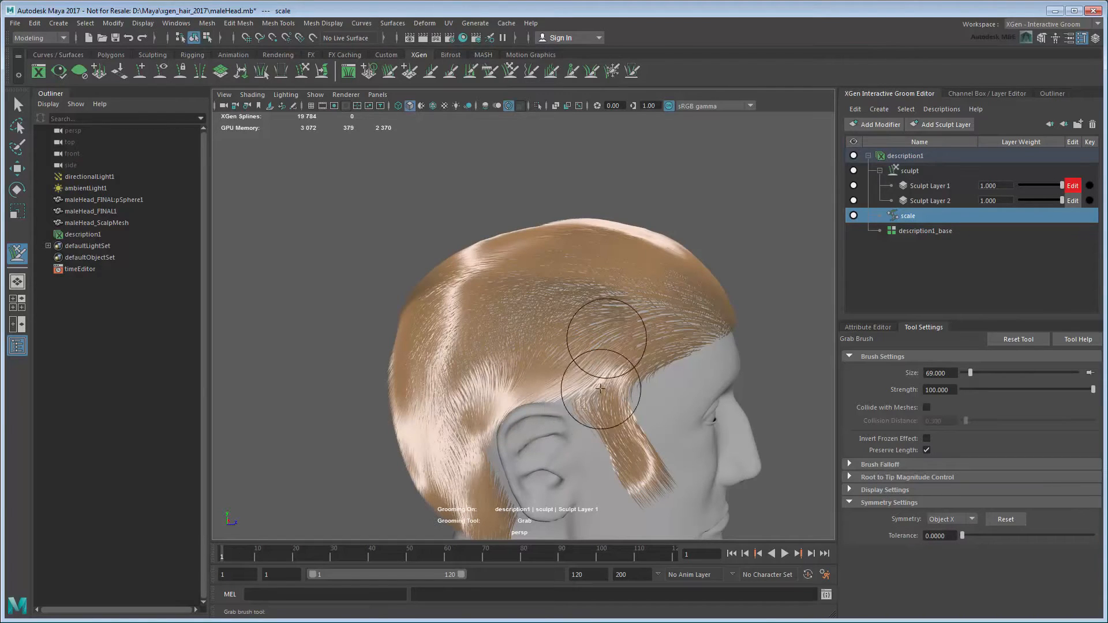
Step: Pull the sideburn hair down in front of the ear with the Grab brush
drag(600, 388, 615, 460)
drag(638, 389, 630, 471)
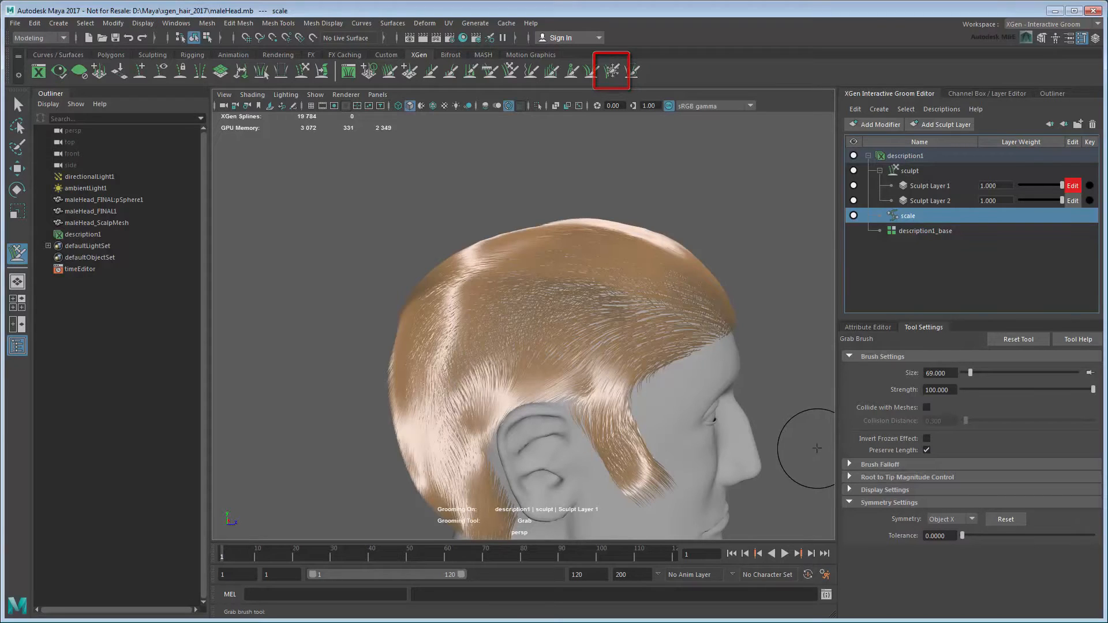
Step: Freeze the hair on one half of the head with the Freeze brush, up to the centre line
click(619, 70)
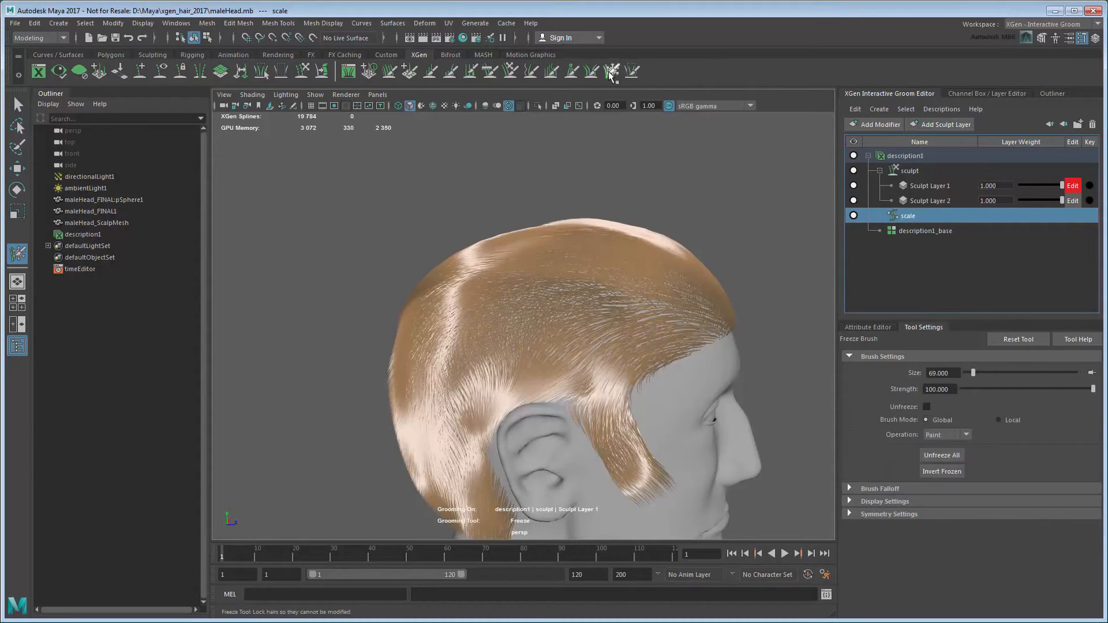
alt+drag(754, 246, 689, 259)
mouse_move(592, 412)
mouse_down()
mouse_move(492, 232)
mouse_move(446, 351)
mouse_up()
mouse_move(534, 372)
alt+mouse_down()
mouse_move(508, 406)
mouse_move(520, 433)
alt+mouse_up()
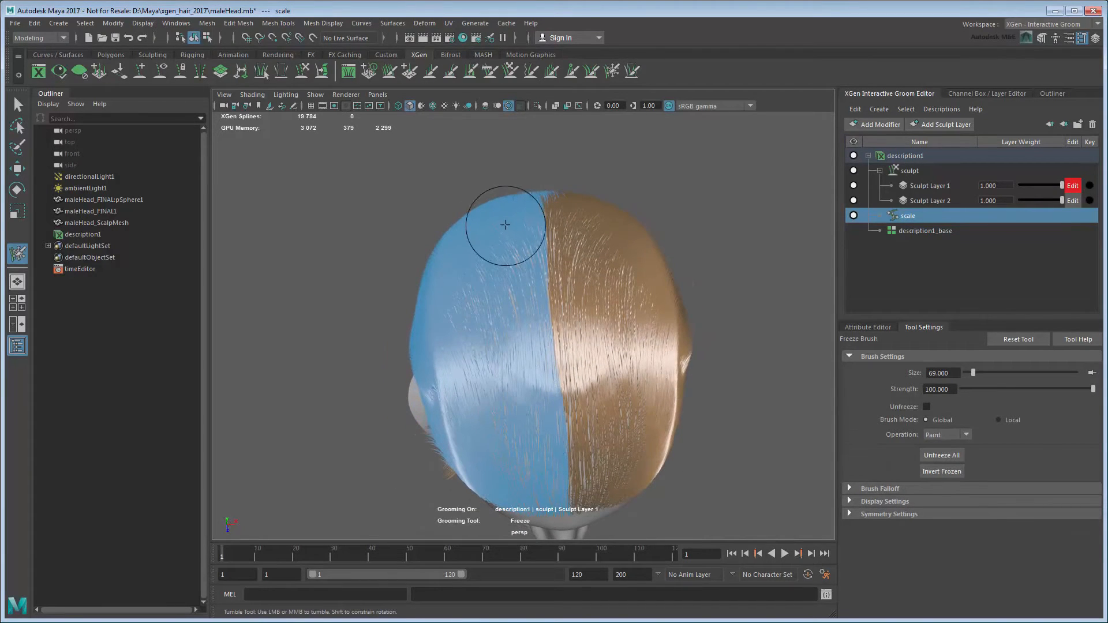
Step: Turn the Comb brush's symmetry Off and comb the unfrozen half outward from the centre line
click(490, 72)
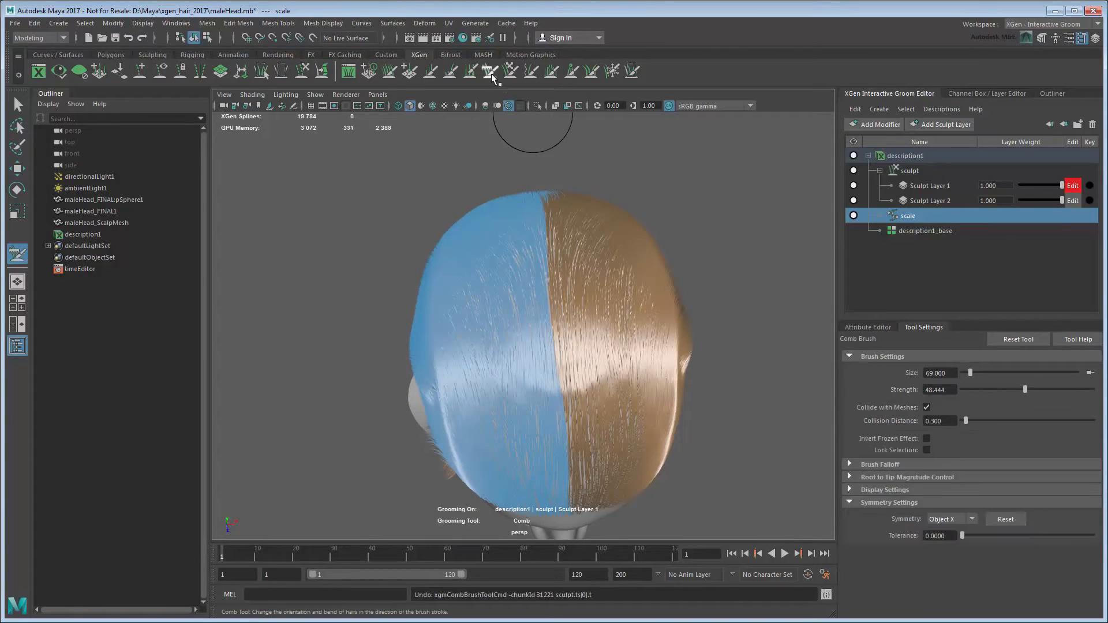
click(943, 520)
click(940, 520)
mouse_move(684, 510)
mouse_down()
mouse_move(574, 470)
mouse_move(569, 315)
mouse_move(549, 249)
mouse_move(573, 458)
mouse_move(589, 484)
mouse_move(569, 458)
mouse_move(601, 317)
mouse_move(577, 259)
mouse_move(603, 409)
mouse_move(589, 469)
mouse_move(630, 445)
mouse_up()
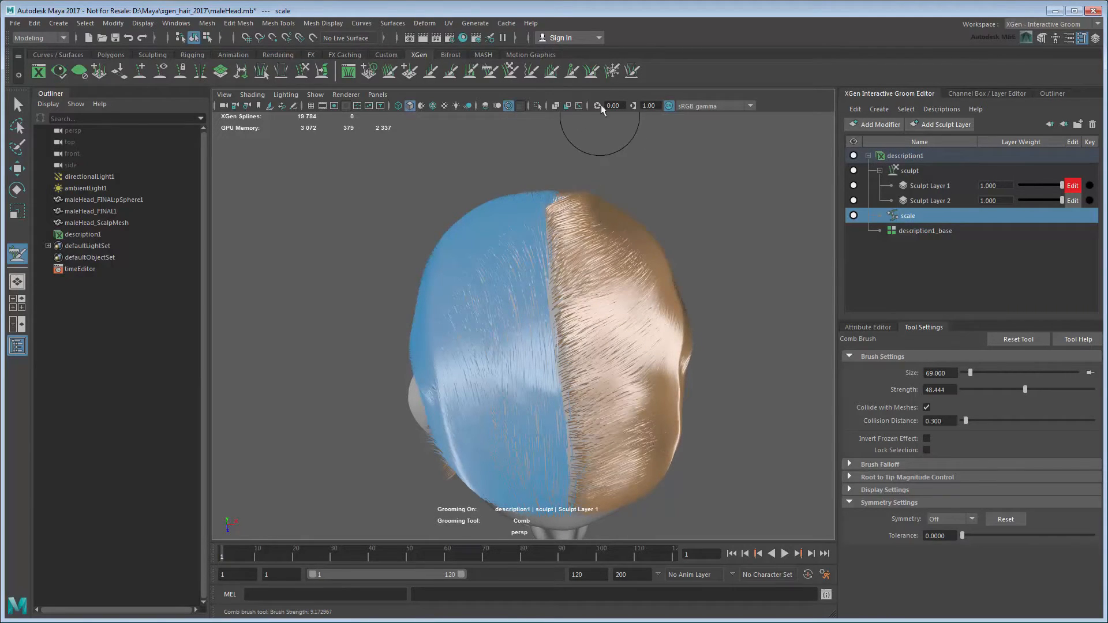
Step: Invert the frozen hair and comb the other half outward to form a centre parting
click(611, 70)
click(941, 471)
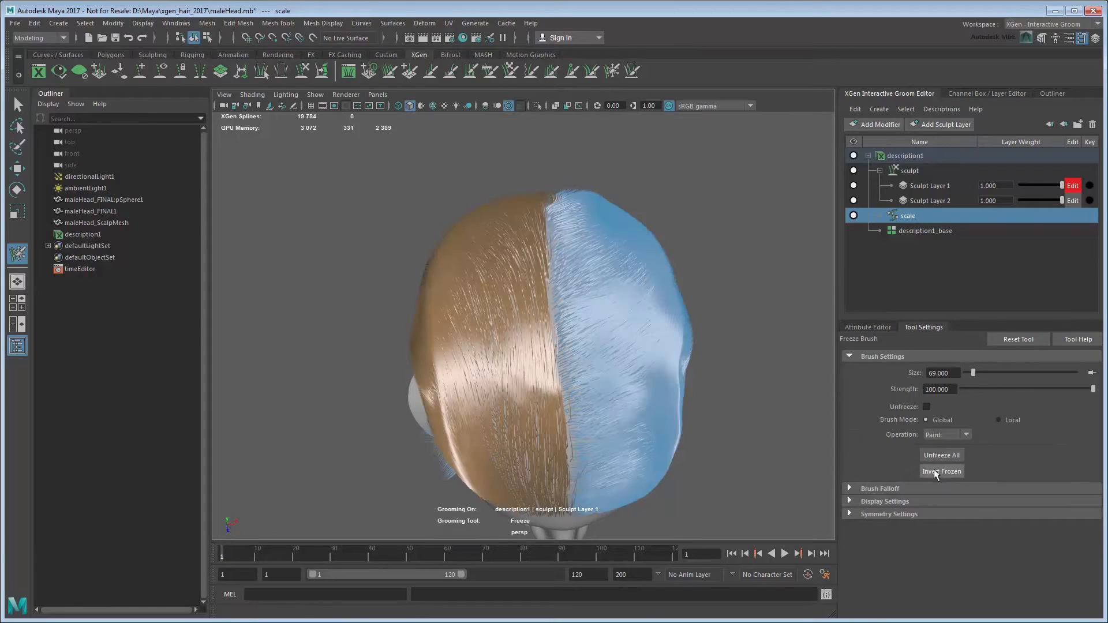
click(489, 71)
drag(486, 472, 567, 482)
drag(575, 462, 465, 409)
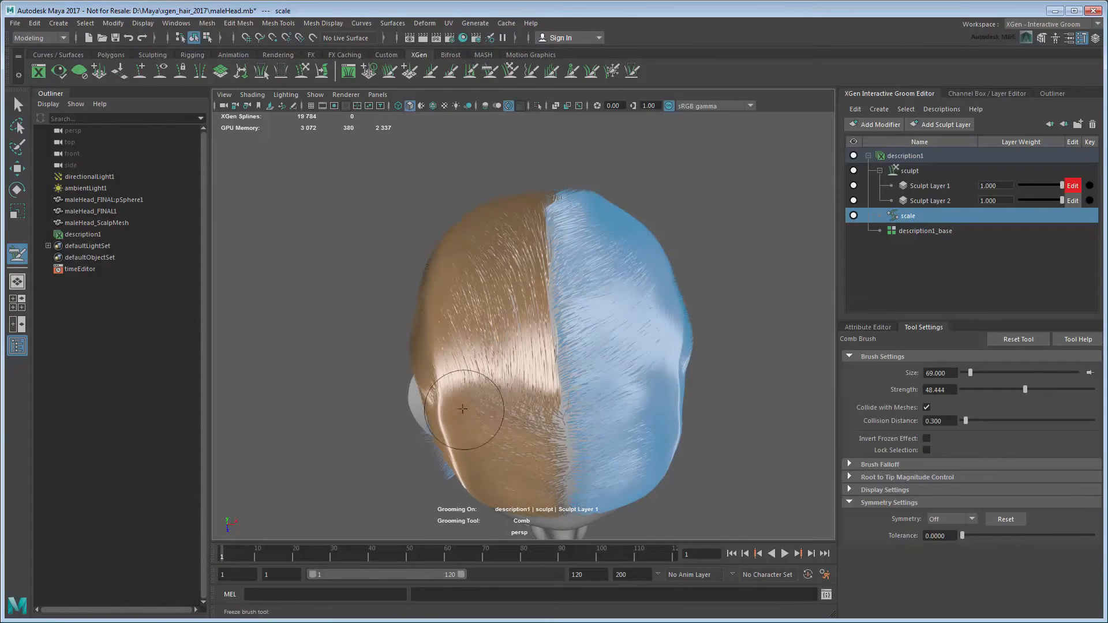
drag(545, 374, 466, 358)
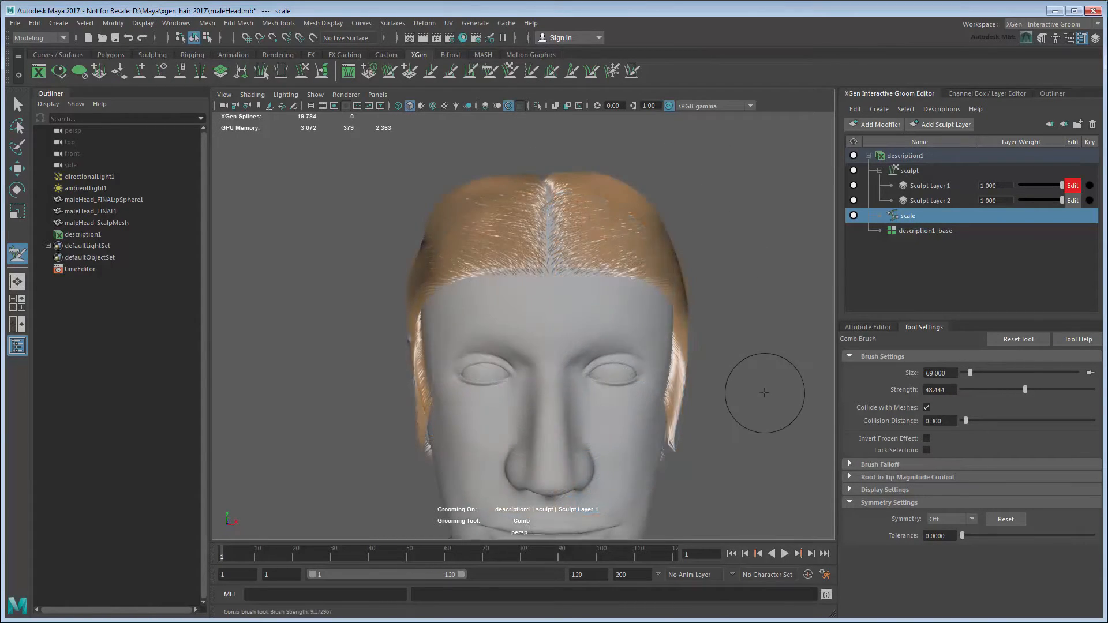
Step: Smooth the hair on the sides of the head and behind the ear with the Smooth brush
click(528, 75)
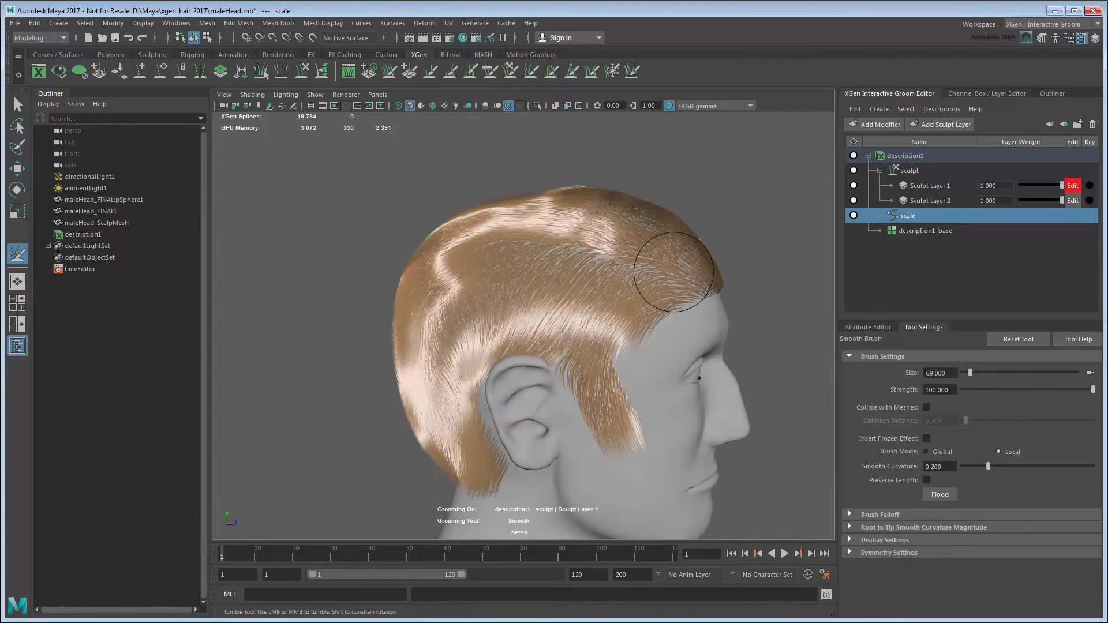
mouse_move(612, 264)
mouse_down()
mouse_move(577, 243)
mouse_move(479, 225)
mouse_move(583, 357)
mouse_move(423, 362)
mouse_move(519, 271)
mouse_up()
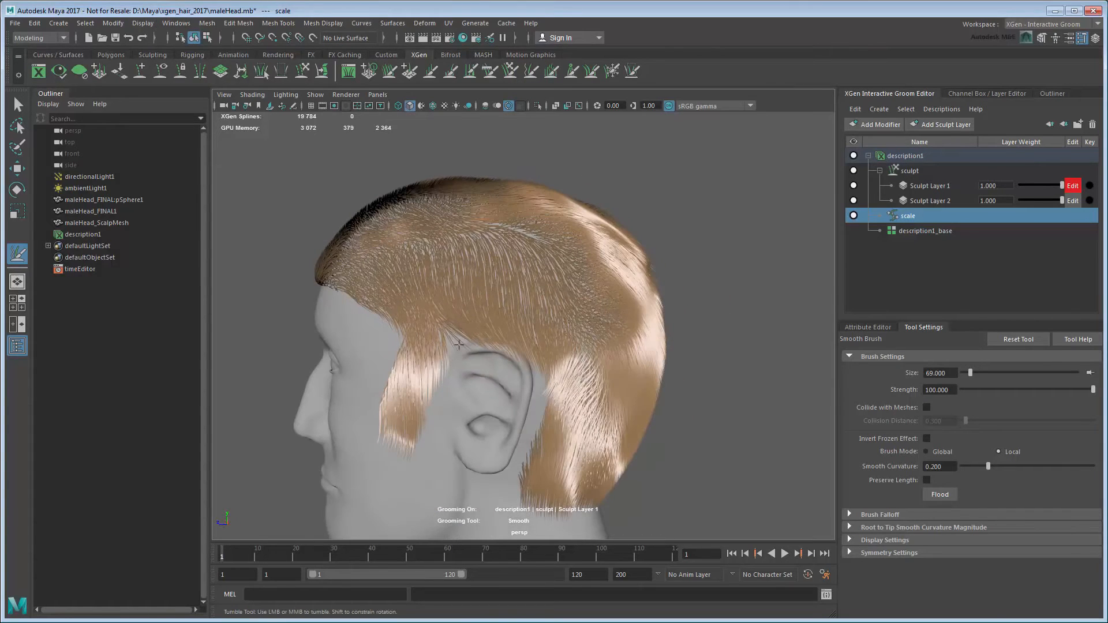
drag(579, 385, 559, 465)
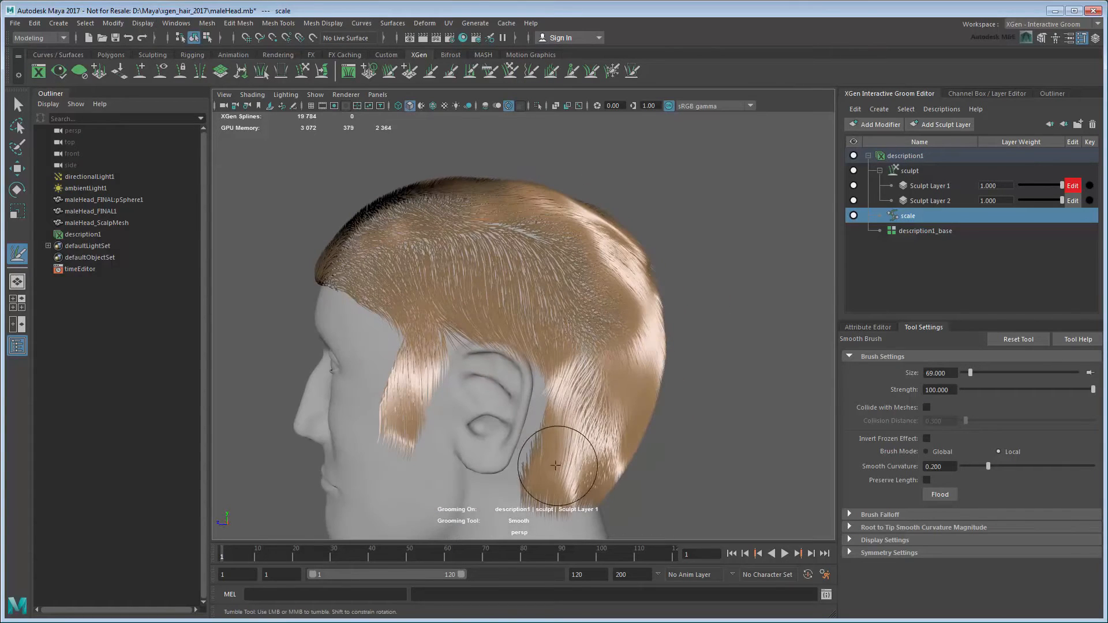
mouse_move(594, 330)
mouse_down()
mouse_move(607, 338)
mouse_move(668, 314)
mouse_up()
mouse_move(668, 314)
alt+mouse_down()
mouse_move(608, 363)
mouse_move(500, 297)
mouse_move(519, 306)
mouse_move(514, 285)
alt+mouse_up()
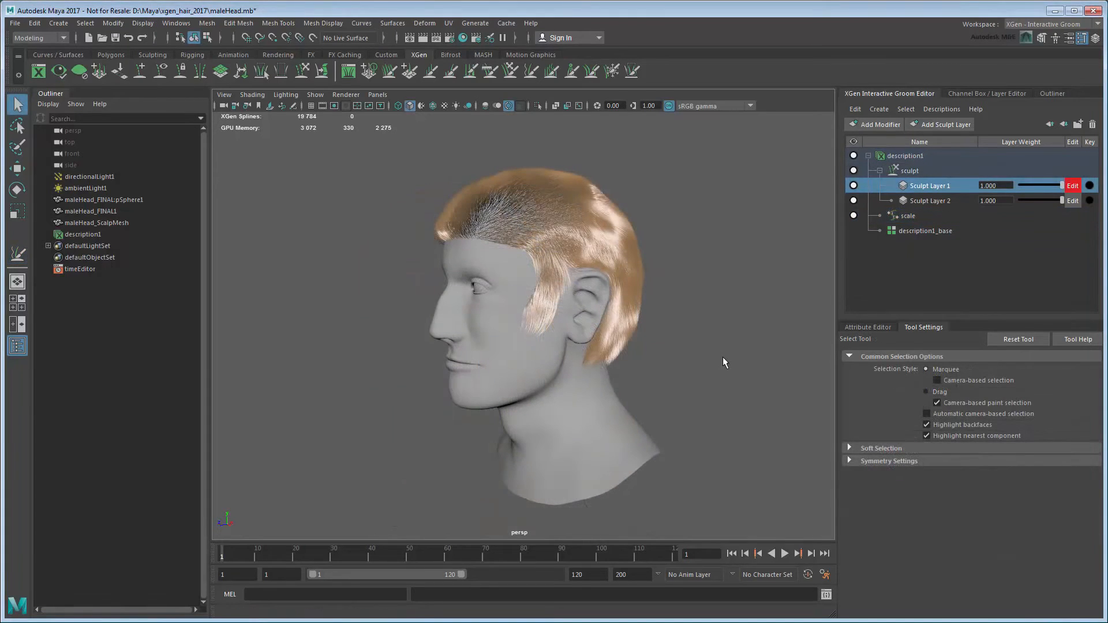
Step: Add a Noise modifier to the hair description and show its attributes
alt+drag(717, 353, 759, 437)
scroll(716, 331, up, 5)
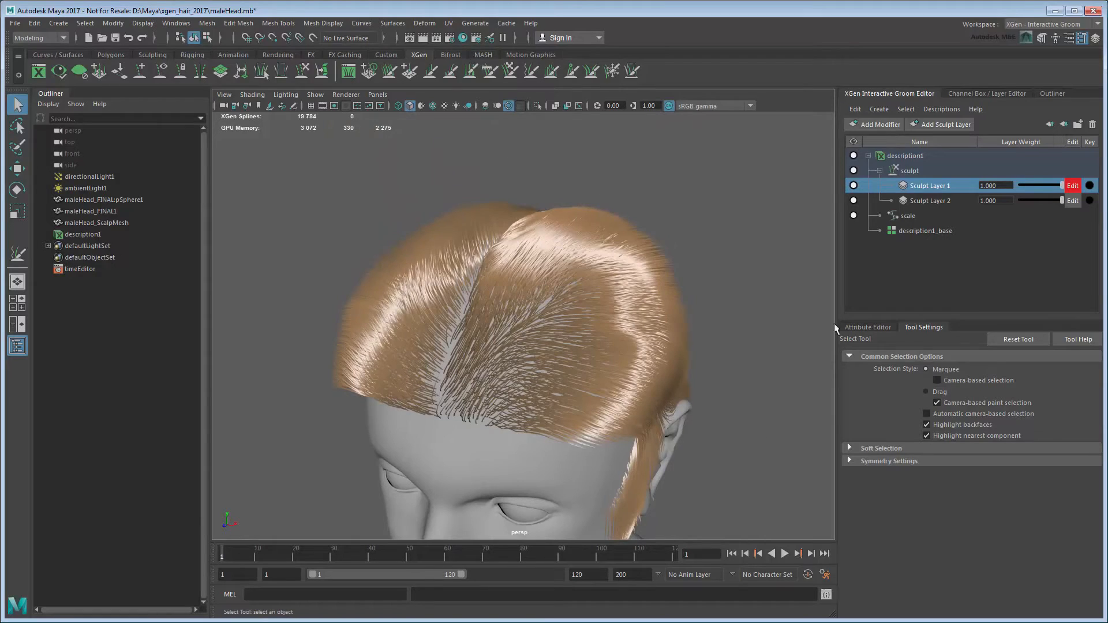
click(889, 124)
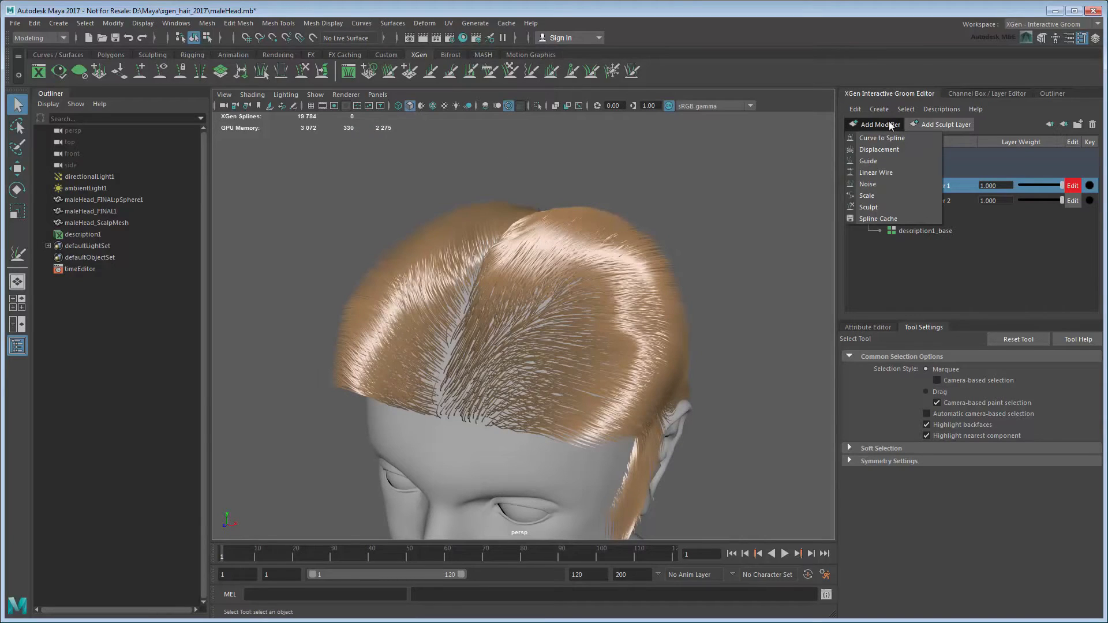
click(898, 185)
click(872, 327)
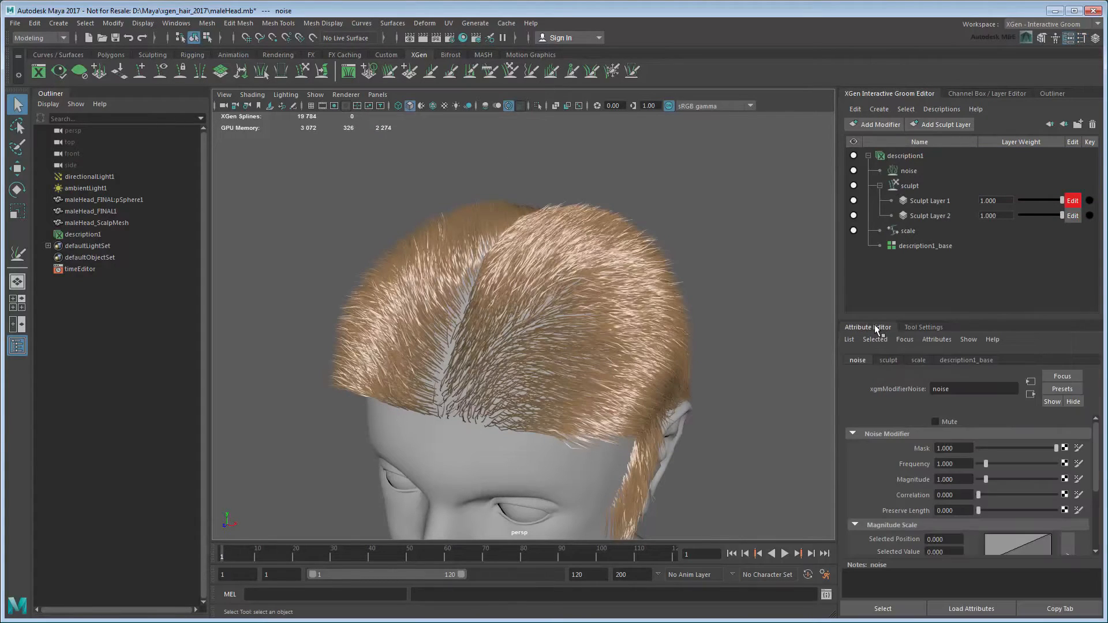
Step: Set the noise modifier's Frequency to about 0.602 and its Magnitude to about 0.902
drag(986, 469, 982, 483)
alt+drag(669, 421, 522, 355)
drag(980, 480, 985, 480)
drag(980, 464, 983, 464)
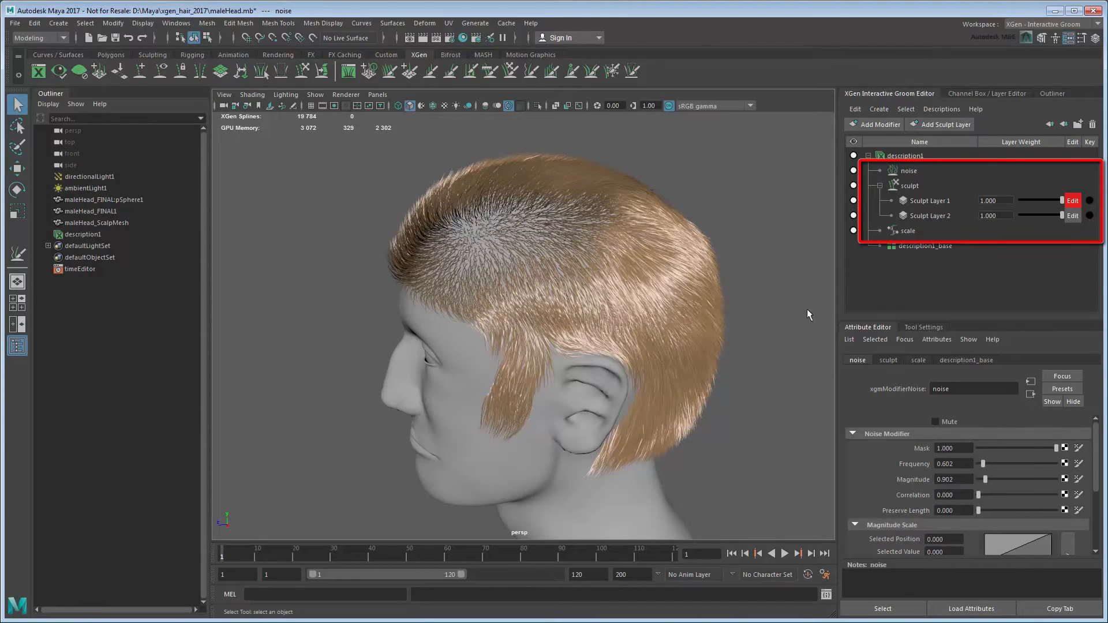
Step: Move the noise modifier below the sculpt modifier, directly above scale
click(918, 170)
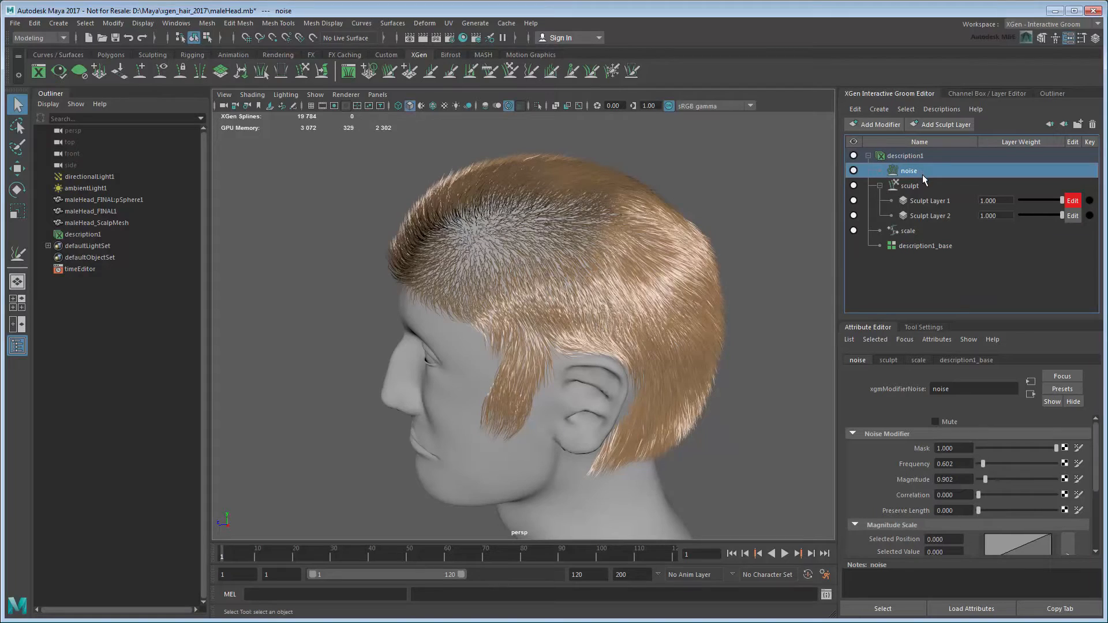
drag(922, 174, 909, 224)
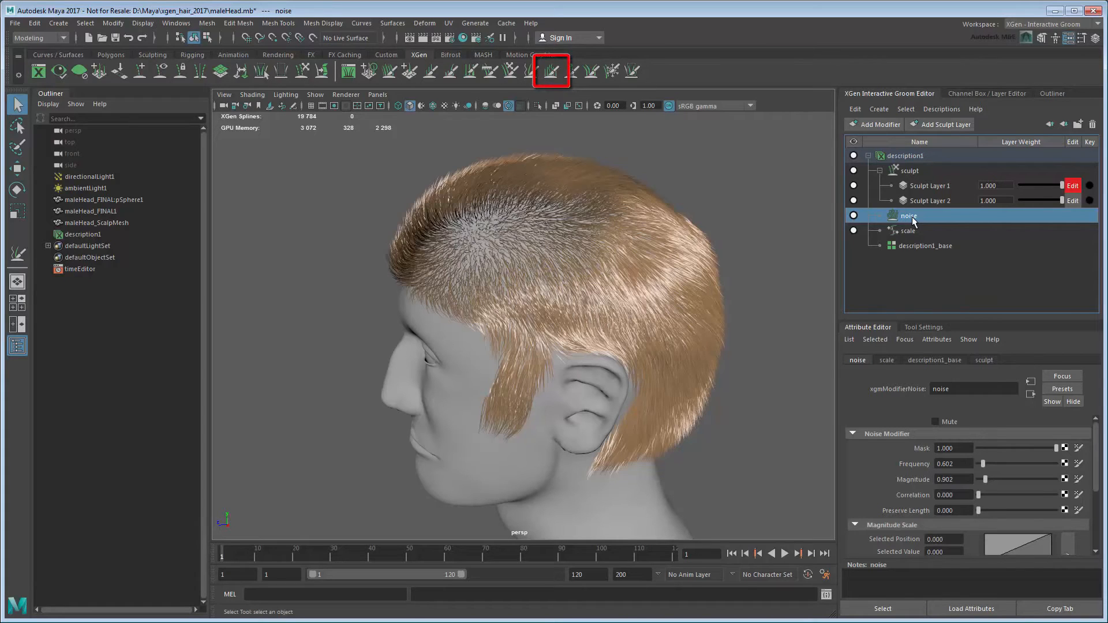
Step: Make Sculpt Layer 2 the editable layer and rename it Noise Layer
click(929, 200)
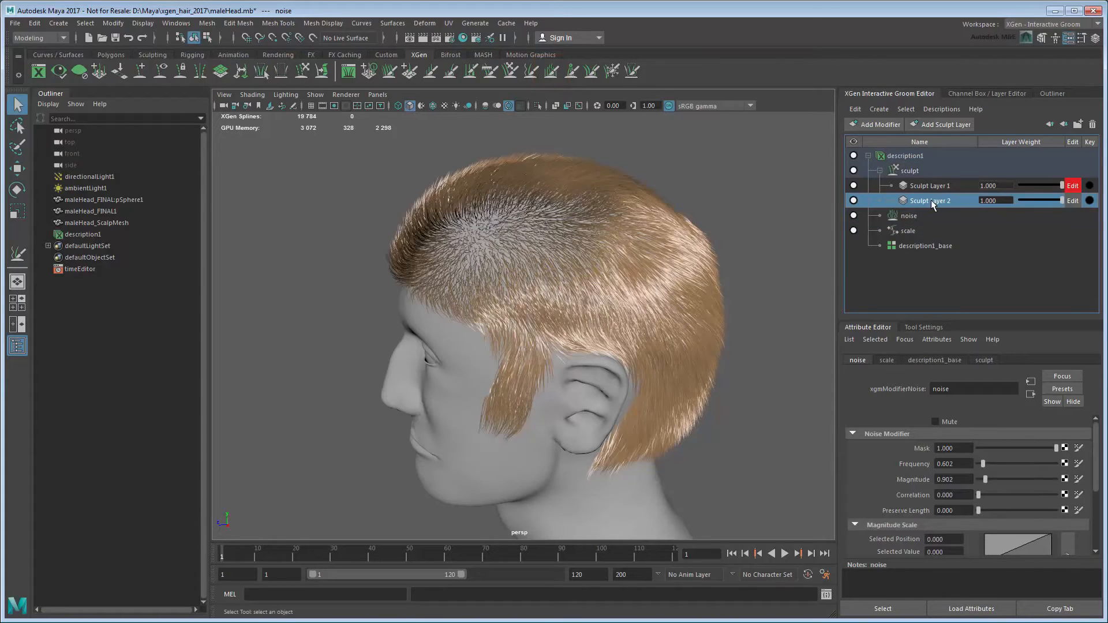
click(1072, 199)
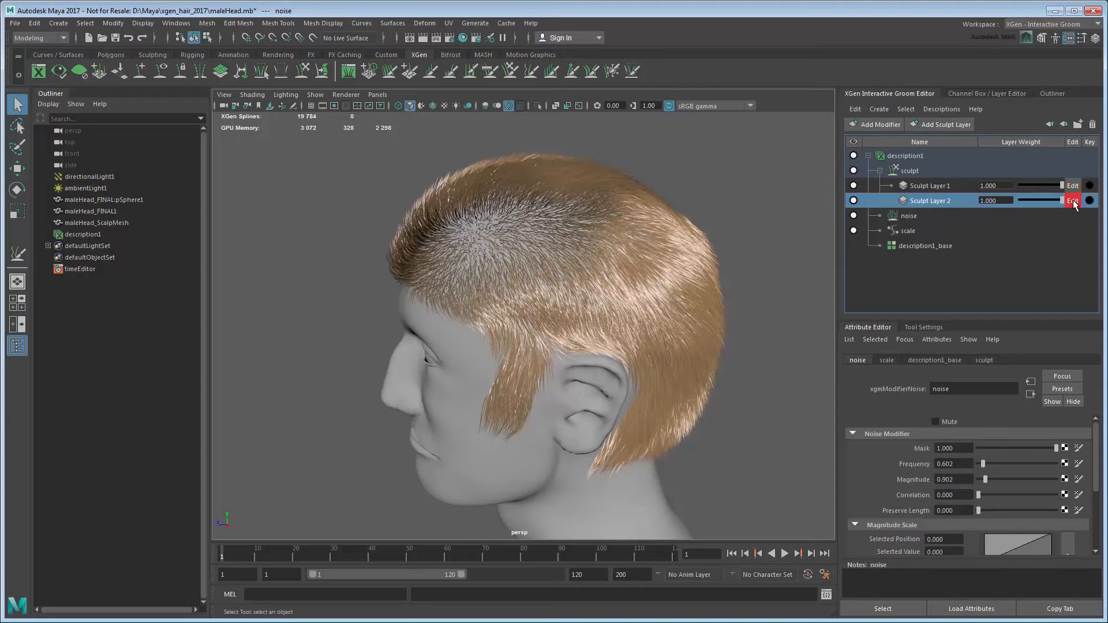
double_click(946, 199)
text(Noise Layer)
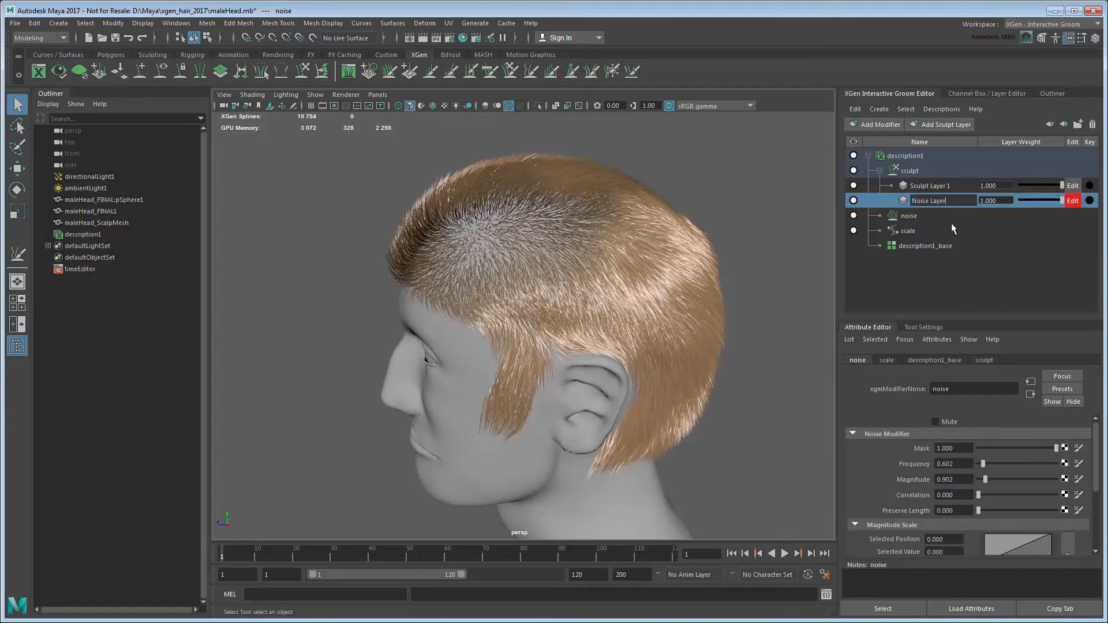
key(Return)
Step: Brush noise into the side hair and sideburn on the Noise Layer with the Noise brush
click(551, 72)
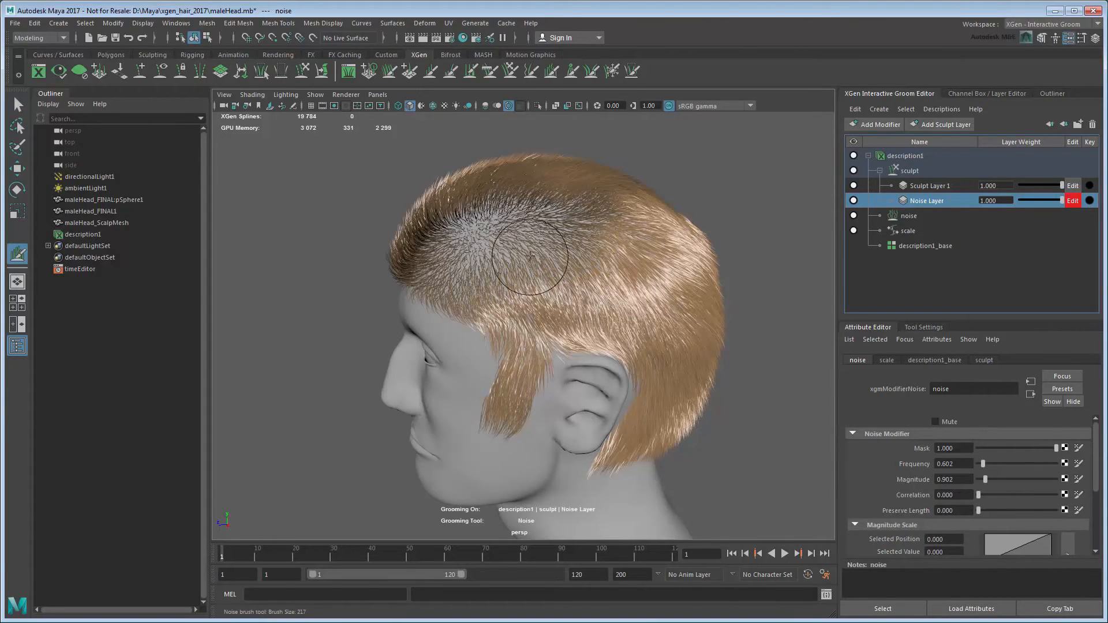
alt+right_drag(531, 257, 633, 340)
alt+middle_drag(633, 340, 582, 312)
mouse_move(583, 312)
mouse_down()
mouse_move(575, 240)
mouse_move(657, 302)
mouse_up()
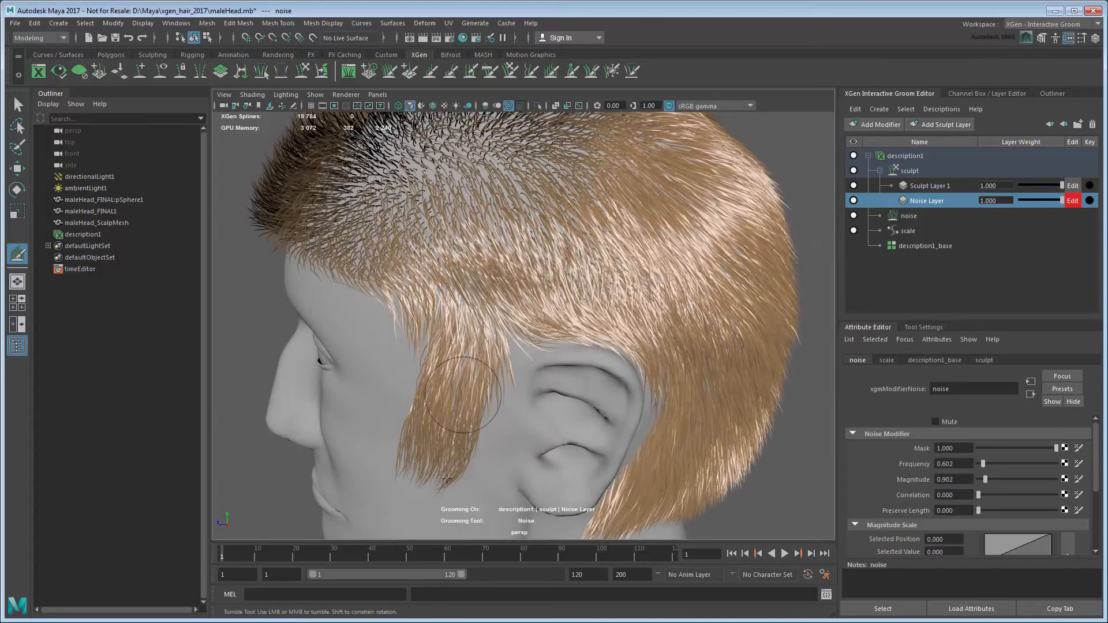
mouse_move(462, 381)
mouse_down()
mouse_move(472, 470)
mouse_move(471, 323)
mouse_up()
key(b)
mouse_move(469, 301)
mouse_down()
mouse_move(513, 301)
mouse_move(554, 323)
mouse_move(571, 513)
mouse_move(653, 431)
mouse_move(554, 416)
mouse_up()
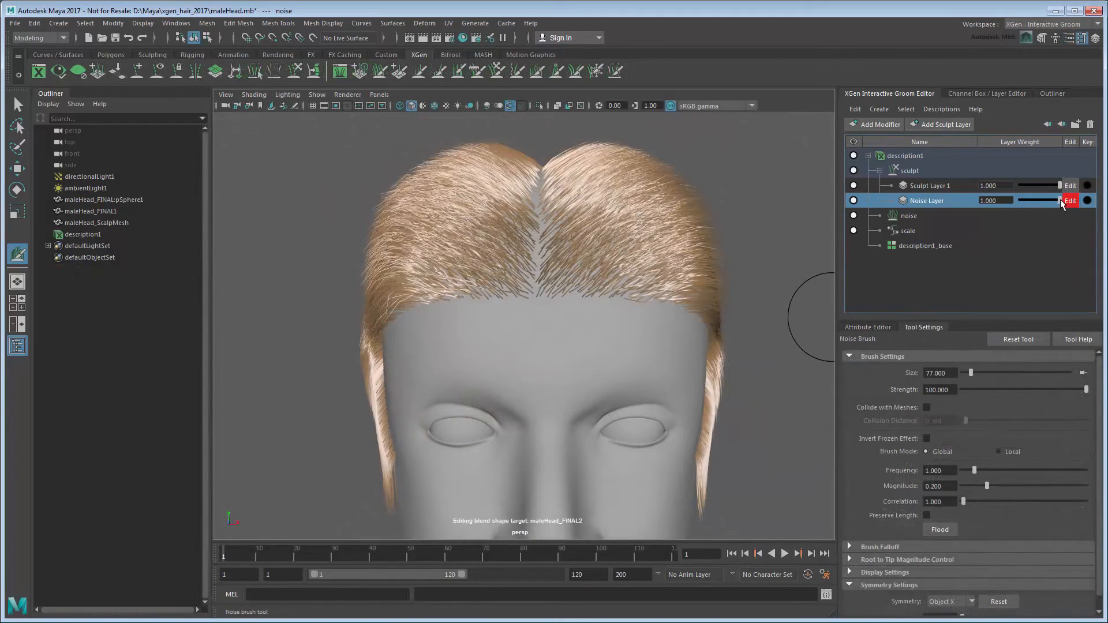
Step: Compare the hair with and without the Noise Layer by adjusting its weight and toggling its visibility
drag(1059, 201, 1104, 201)
click(853, 201)
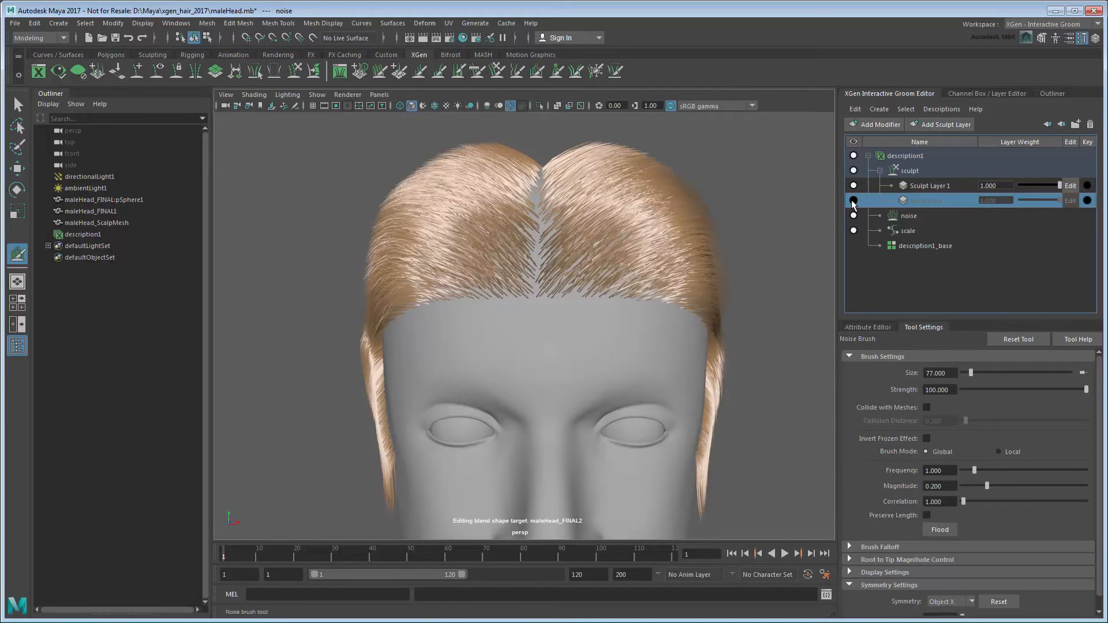
click(854, 201)
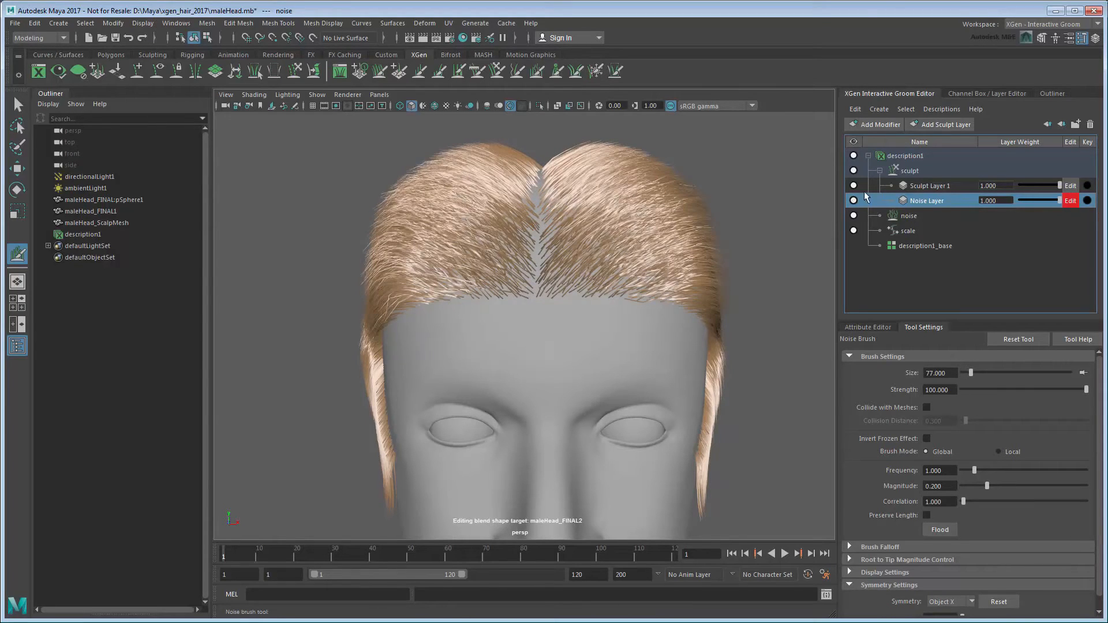
Step: Add a sculpt layer above Sculpt Layer 1, name it Clump Layer and make it editable
click(941, 125)
drag(942, 215, 944, 178)
double_click(940, 180)
text(C)
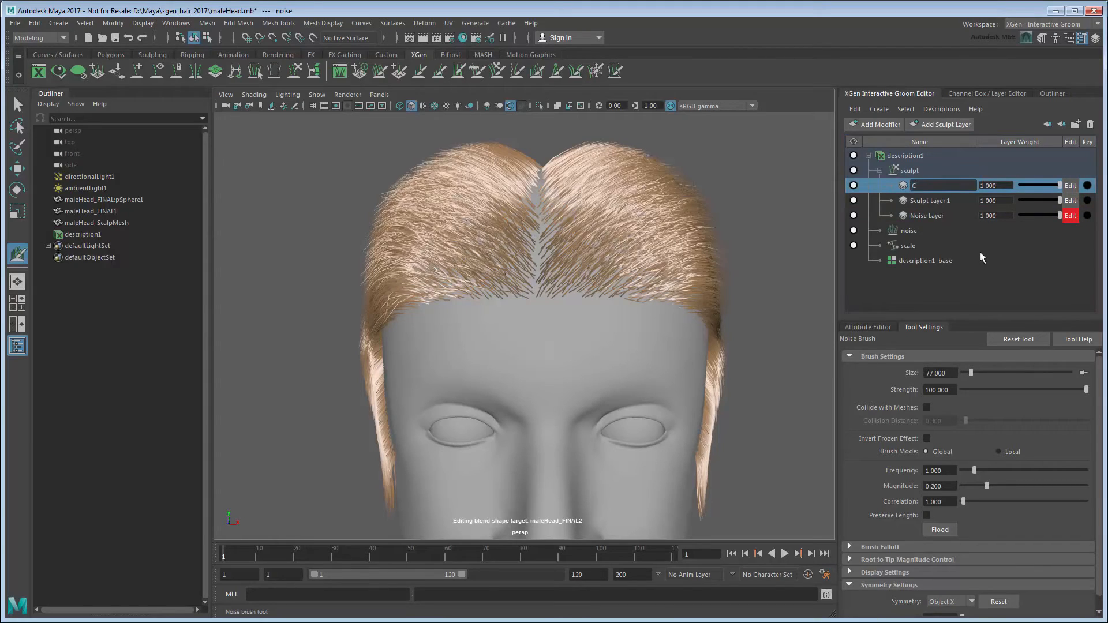
text(lump Layer)
key(Return)
click(1069, 185)
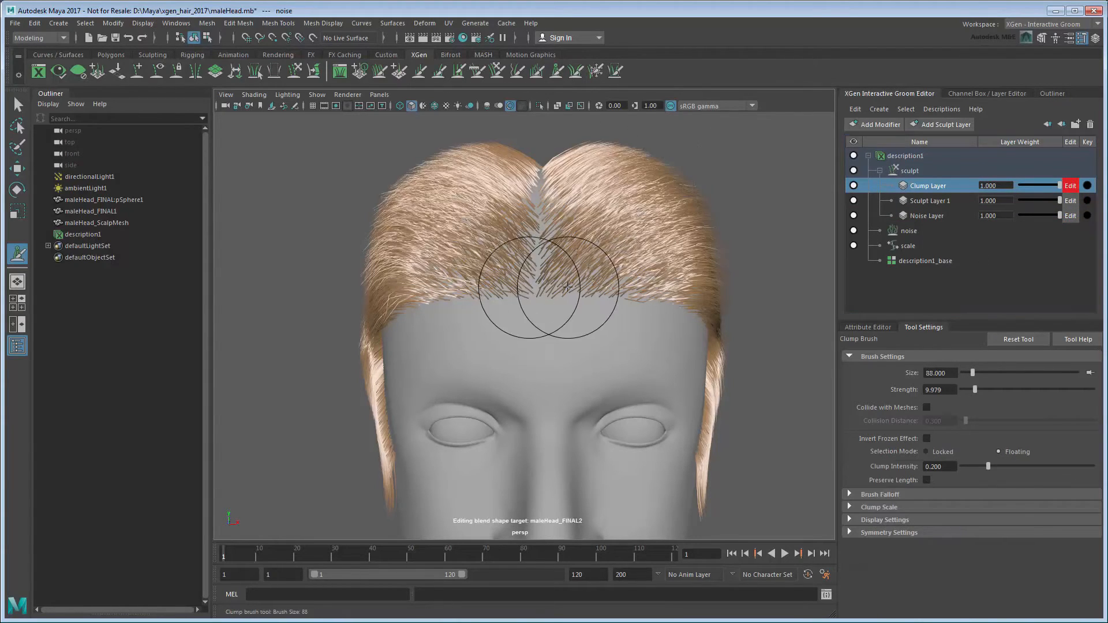
Step: Clump the hair along the front hairline and in the sideburn with the Clump brush
drag(577, 273, 613, 180)
mouse_move(593, 267)
mouse_down()
mouse_move(611, 209)
mouse_move(679, 267)
mouse_move(601, 388)
mouse_move(577, 370)
mouse_move(556, 322)
mouse_up()
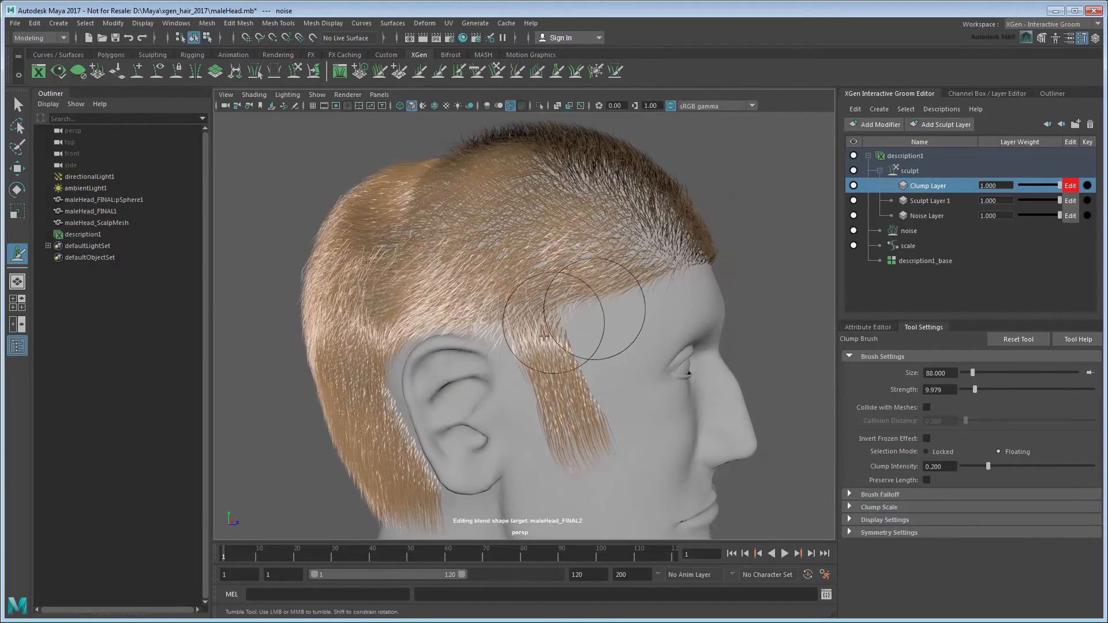
drag(600, 460, 576, 445)
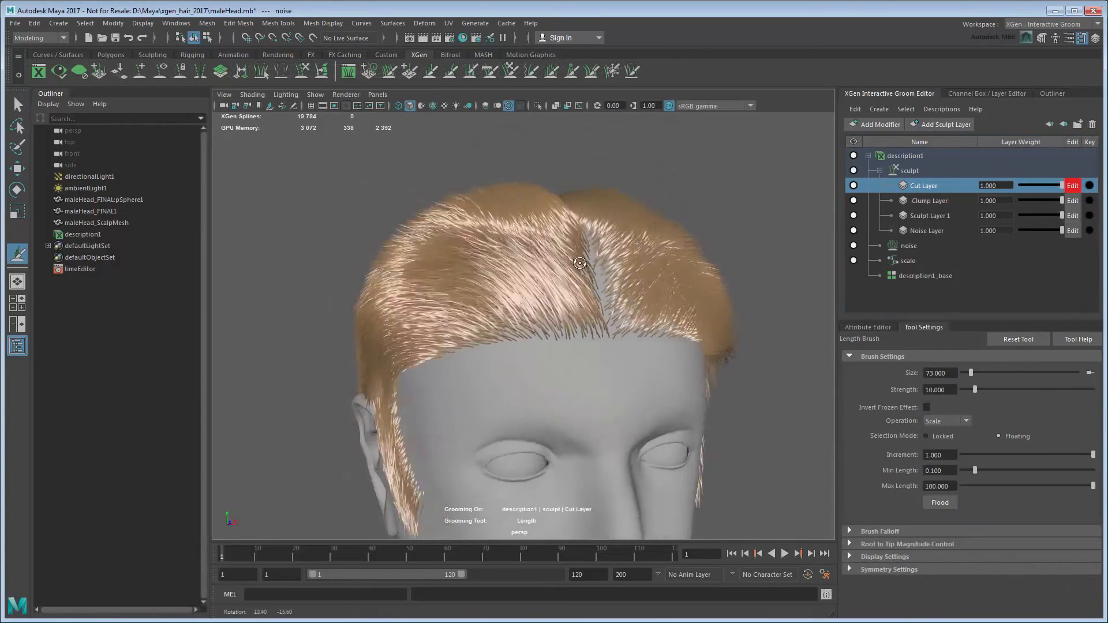
Step: Lengthen the hair on top of the head on the Cut Layer with the Length brush in Scale mode
alt+right_drag(576, 277, 560, 271)
mouse_move(560, 272)
alt+mouse_down()
mouse_move(447, 255)
mouse_move(382, 345)
alt+mouse_up()
alt+drag(383, 285, 625, 255)
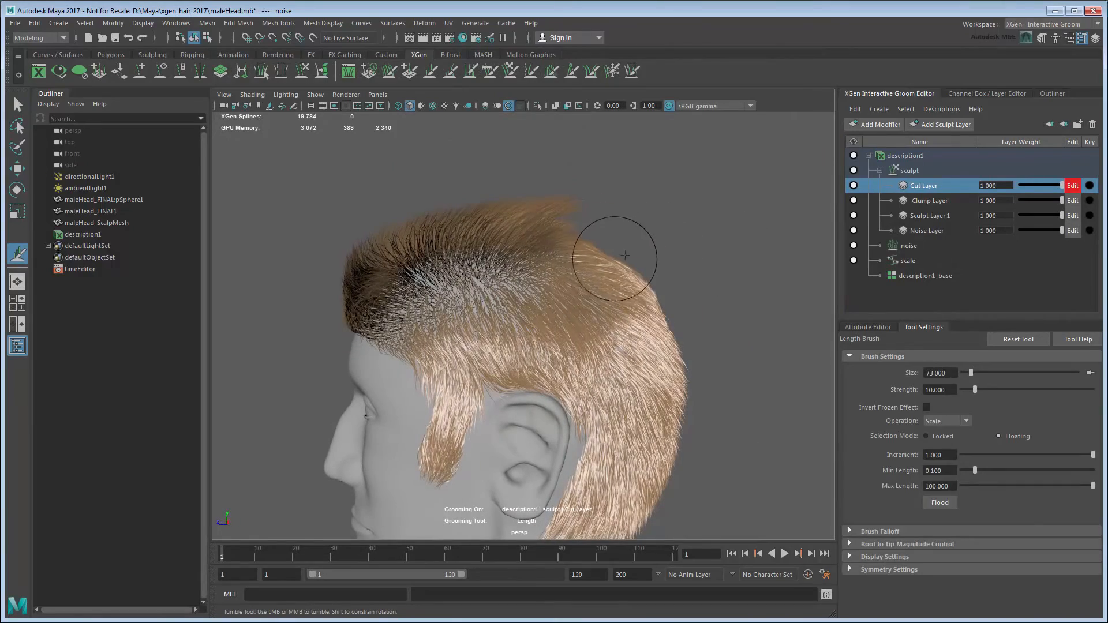
mouse_move(600, 217)
alt+mouse_down()
mouse_move(638, 237)
mouse_move(606, 219)
alt+mouse_up()
Step: Trim the protruding hair tips at the crown with the Cut brush
click(471, 72)
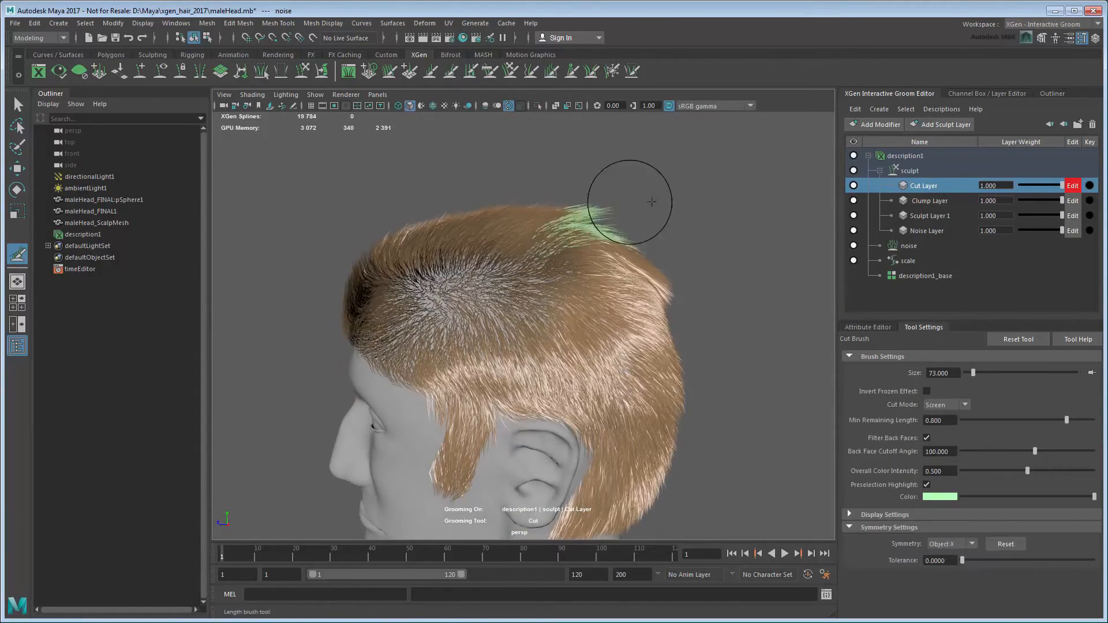
alt+drag(554, 168, 687, 194)
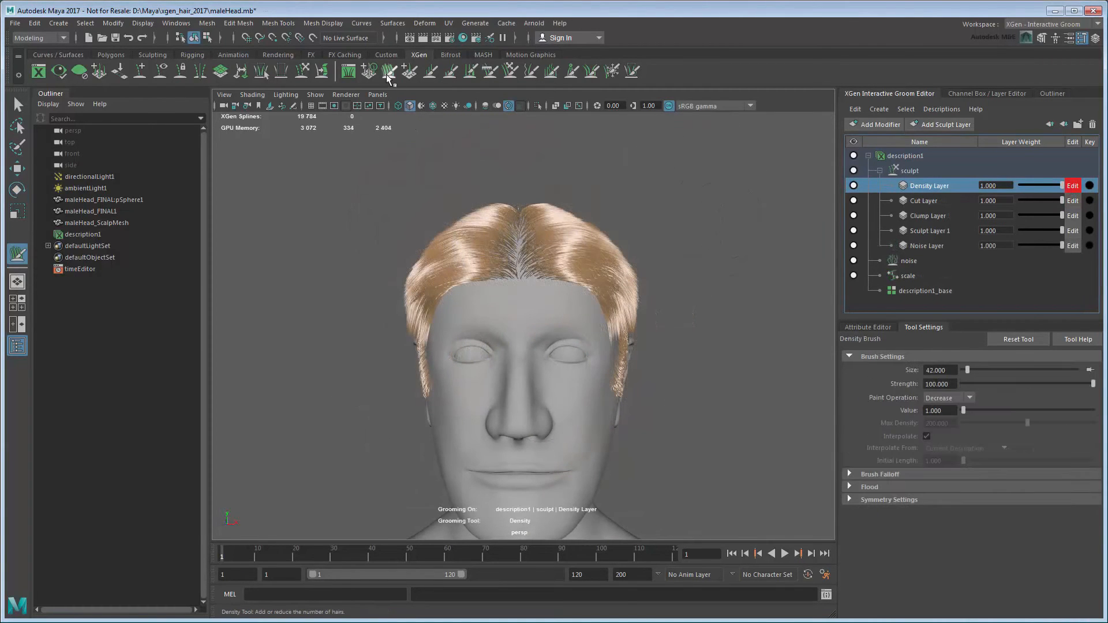
Step: Thin the hair along the front hairline on the Density Layer with the Density brush in Decrease mode
click(387, 75)
scroll(558, 241, up, 5)
mouse_move(558, 241)
mouse_down()
mouse_move(658, 237)
mouse_move(580, 233)
mouse_move(648, 257)
mouse_move(653, 240)
mouse_move(626, 308)
mouse_move(563, 288)
mouse_up()
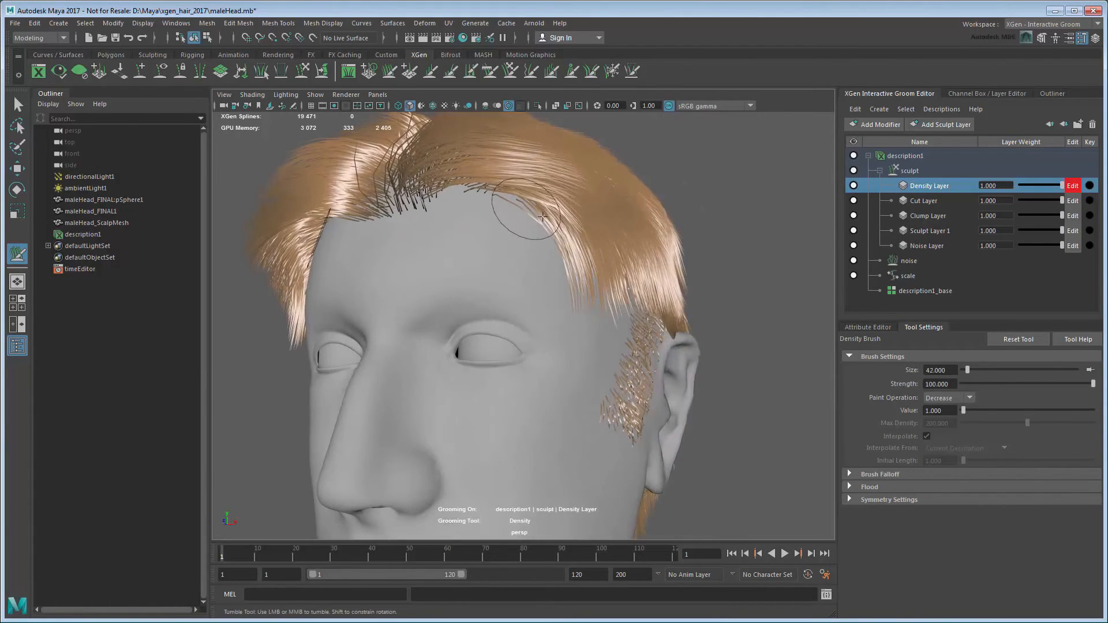
mouse_move(519, 217)
mouse_down()
mouse_move(494, 198)
mouse_move(548, 247)
mouse_move(525, 424)
mouse_up()
alt+middle_drag(524, 423, 590, 375)
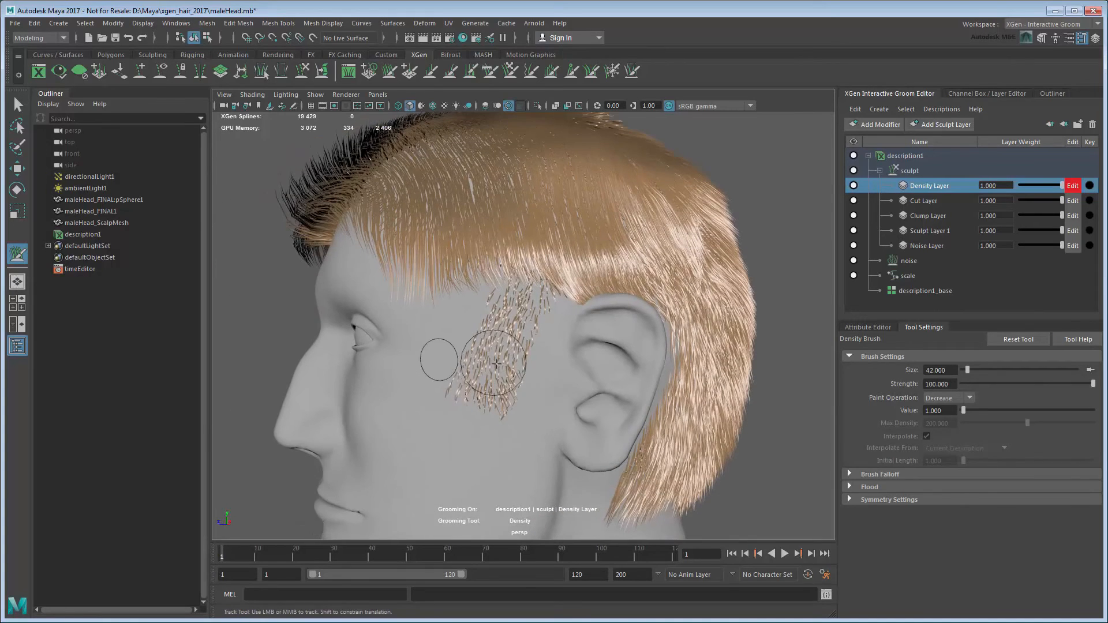
Step: Remove the sideburn hair with the Density brush enlarged to size 80, and delete the Density Layer
key(b)
mouse_move(494, 363)
mouse_down()
mouse_move(514, 362)
mouse_move(486, 386)
mouse_move(506, 382)
mouse_move(521, 320)
mouse_move(482, 393)
mouse_up()
alt+right_drag(485, 431, 510, 435)
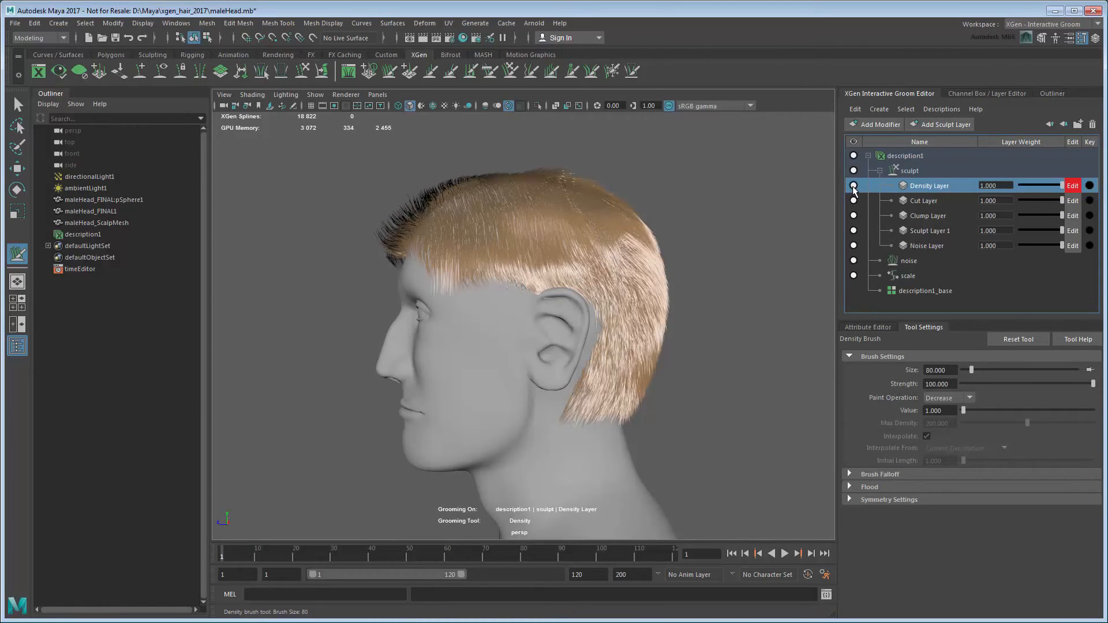
right_click(942, 191)
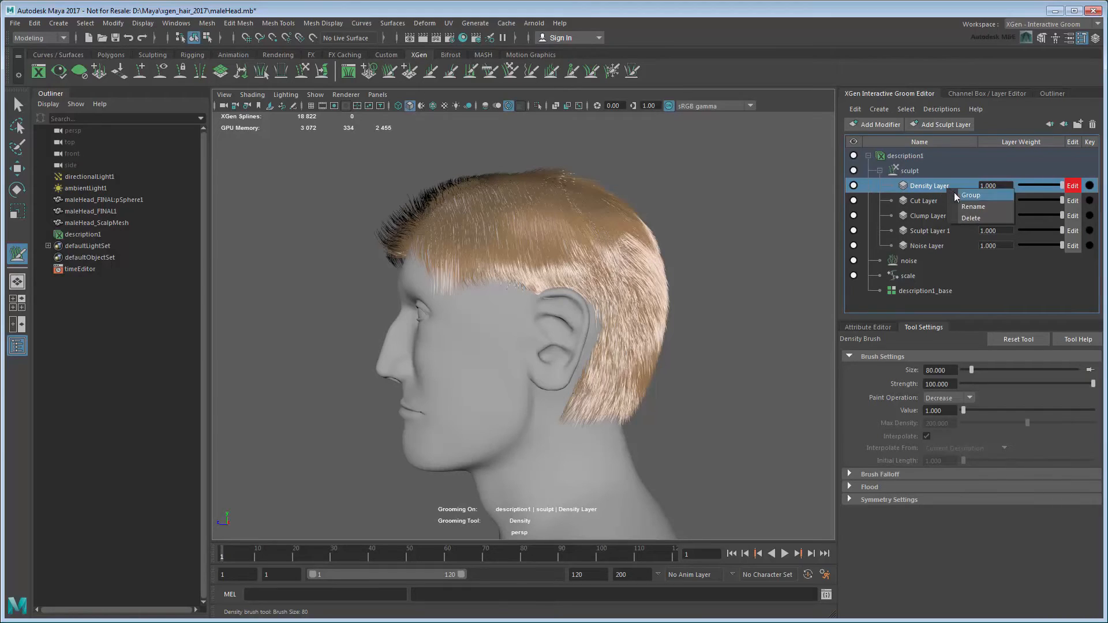
click(967, 217)
Step: Compare the groom with Cut Layer, Clump Layer and Sculpt Layer 1 hidden one after another, and restore their visibility
alt+drag(767, 259, 778, 373)
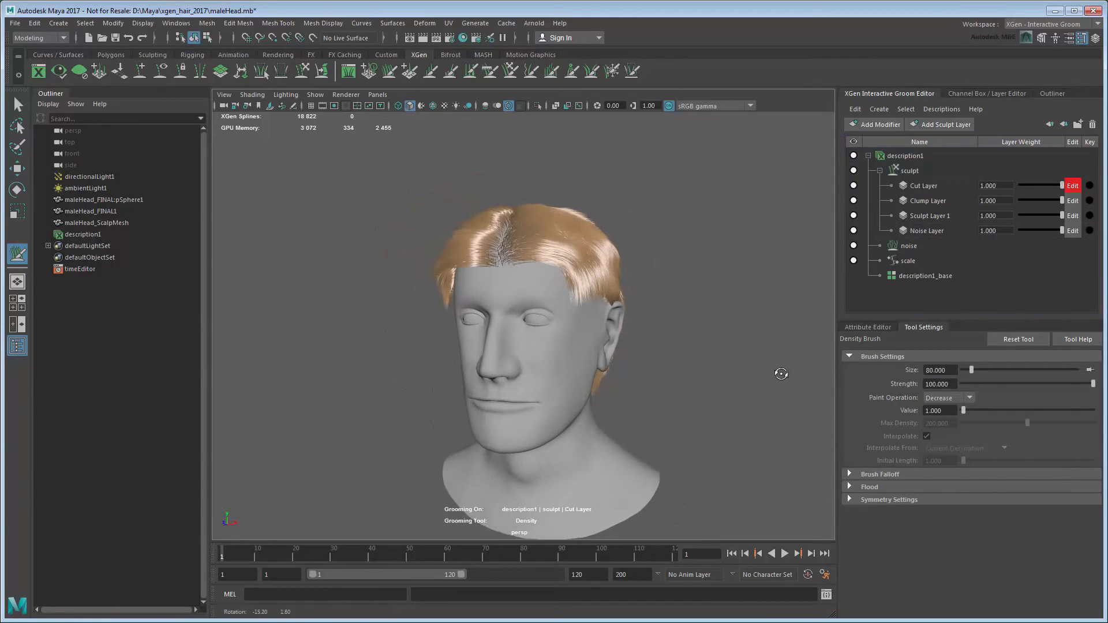
alt+middle_drag(779, 373, 774, 313)
click(853, 185)
click(853, 185)
click(853, 200)
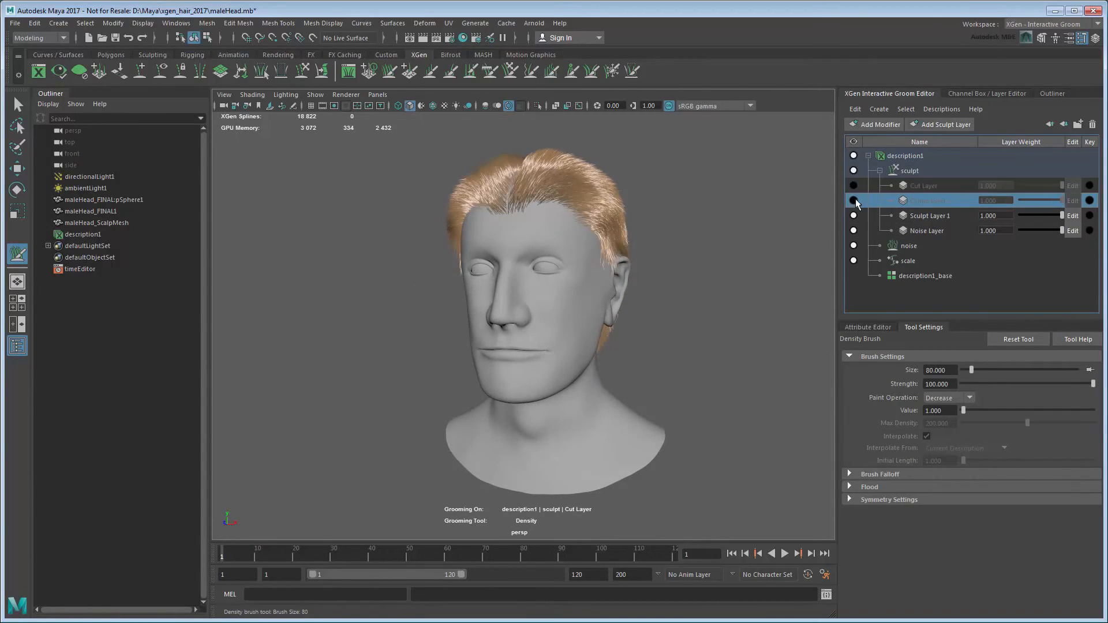
click(854, 216)
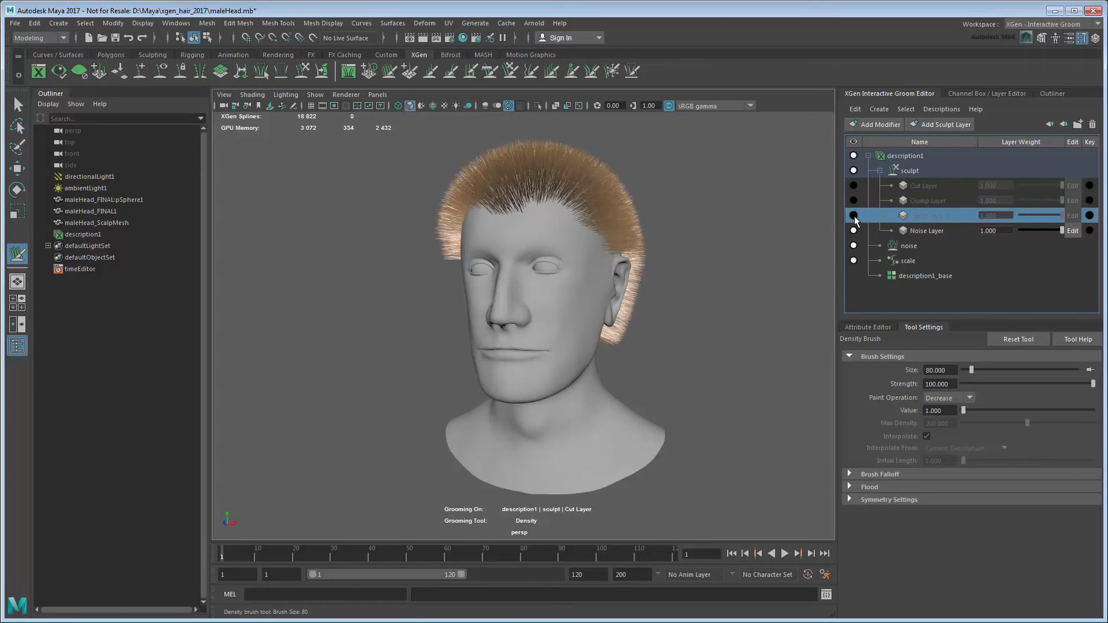
click(853, 215)
click(854, 200)
click(853, 186)
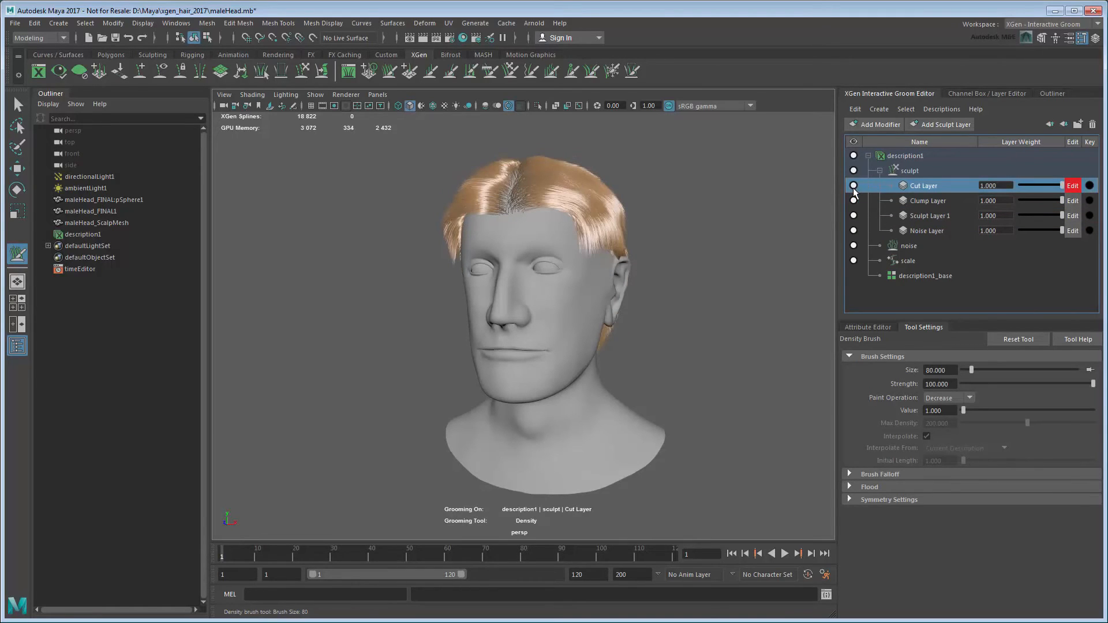
Step: View the available grooming brushes over the hair, and make Clump Layer, Sculpt Layer 1 and Cut Layer editable in turn
shift+right_click(556, 218)
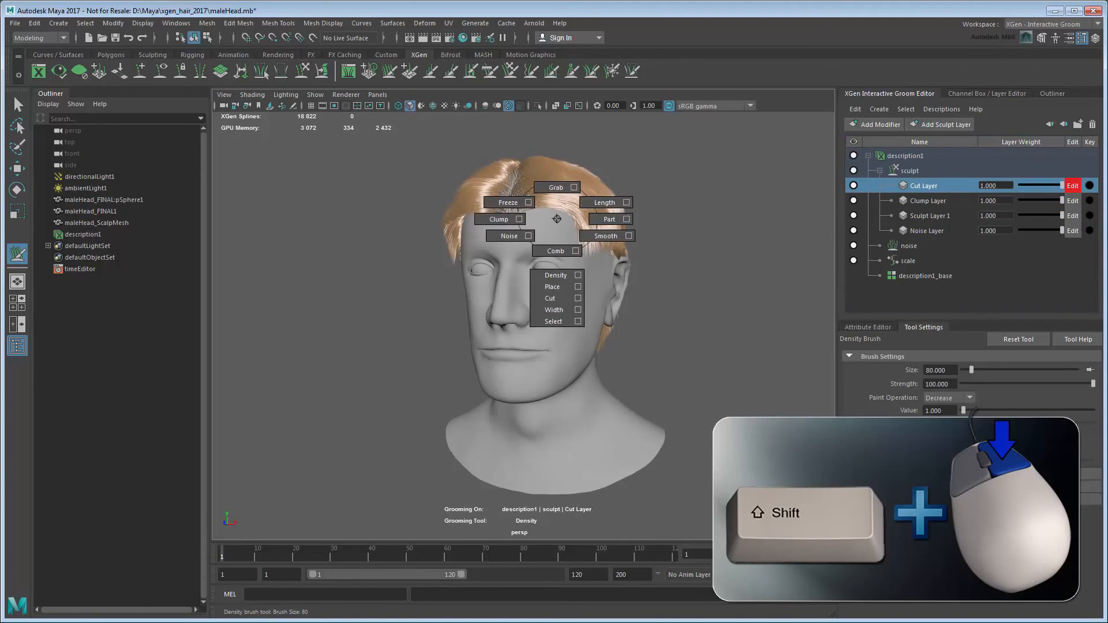
mouse_move(556, 219)
shift+right_down()
mouse_move(555, 195)
mouse_move(603, 203)
mouse_move(607, 220)
mouse_move(545, 252)
mouse_move(501, 221)
mouse_move(519, 200)
mouse_move(556, 220)
shift+right_up()
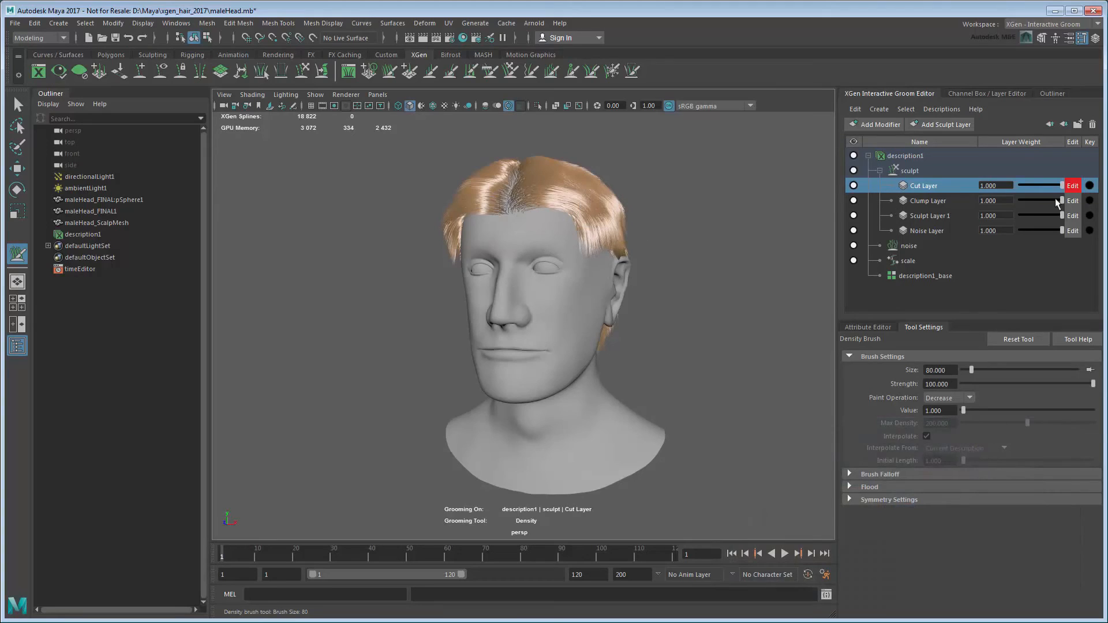
click(1072, 201)
click(1073, 216)
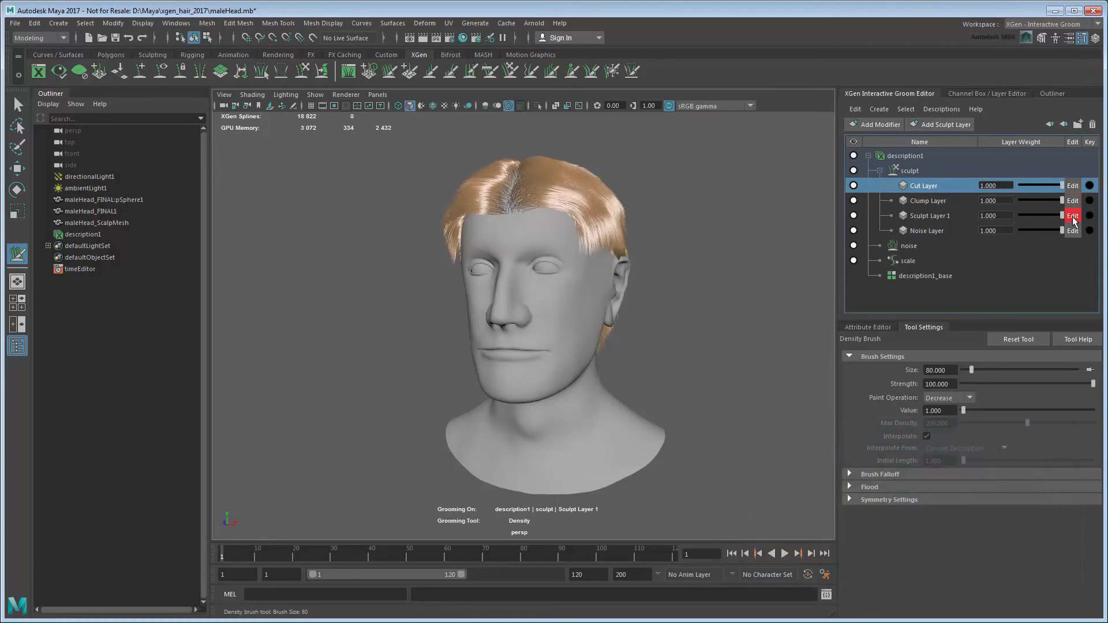
click(1072, 186)
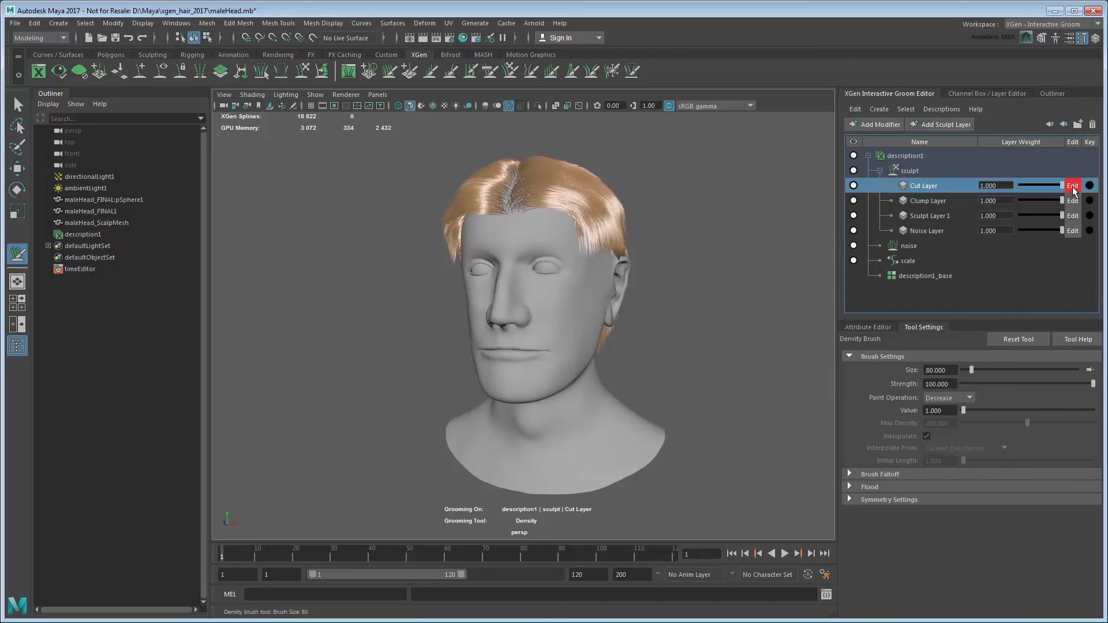
Step: Set the Root Color of description1's hairPhysicalShader2 to a dark yellow with hue 60, saturation 1 and value 0.094
click(917, 157)
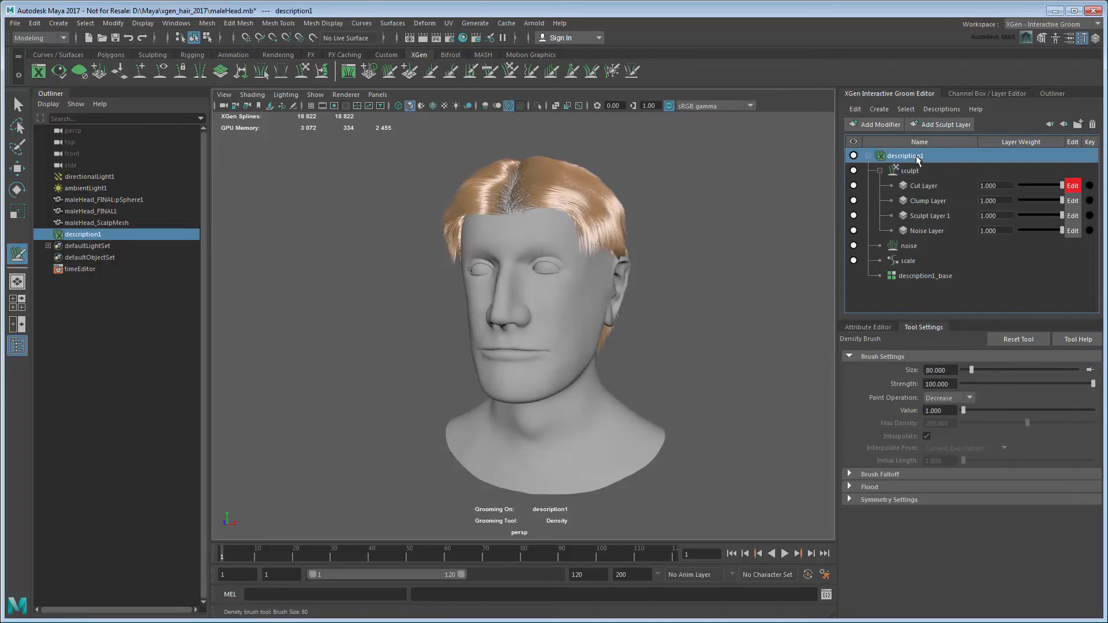
click(878, 328)
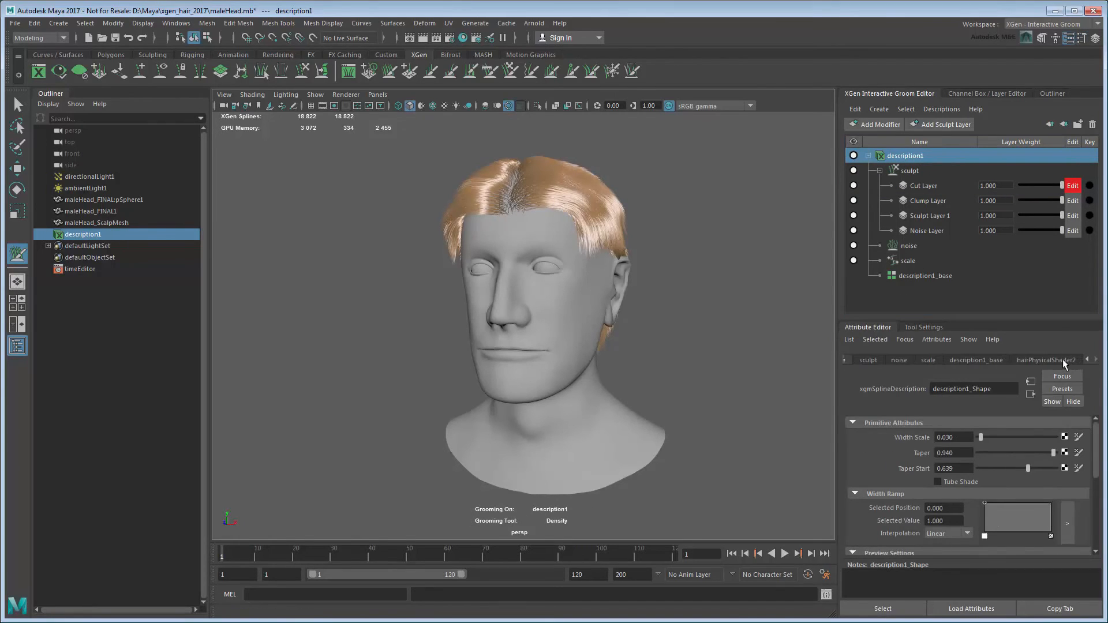
click(1061, 359)
click(951, 471)
click(922, 443)
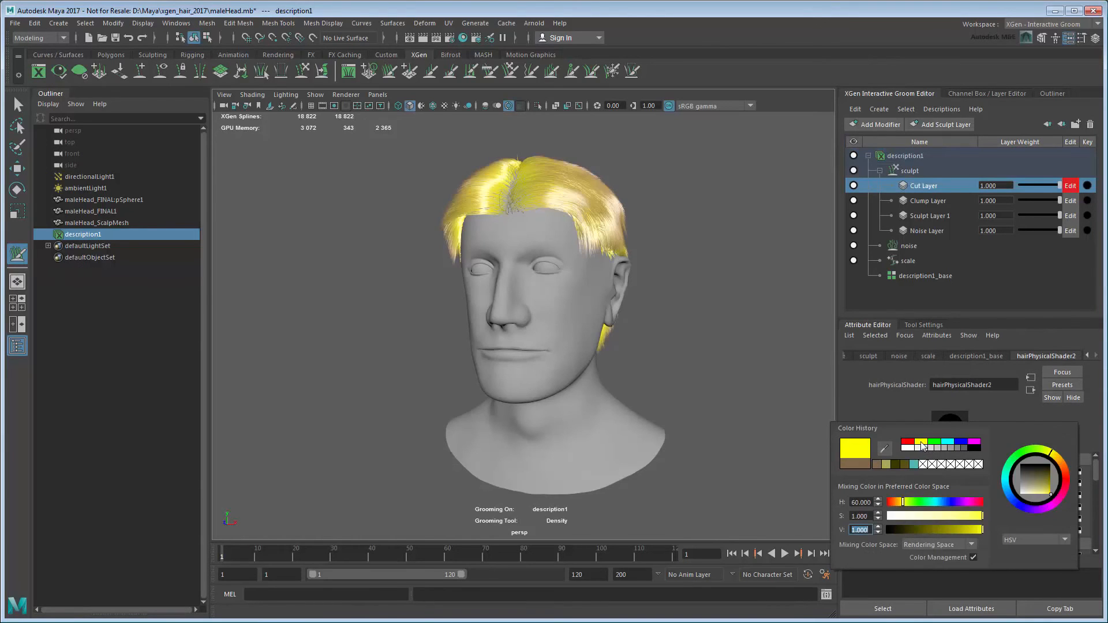
drag(981, 529, 923, 534)
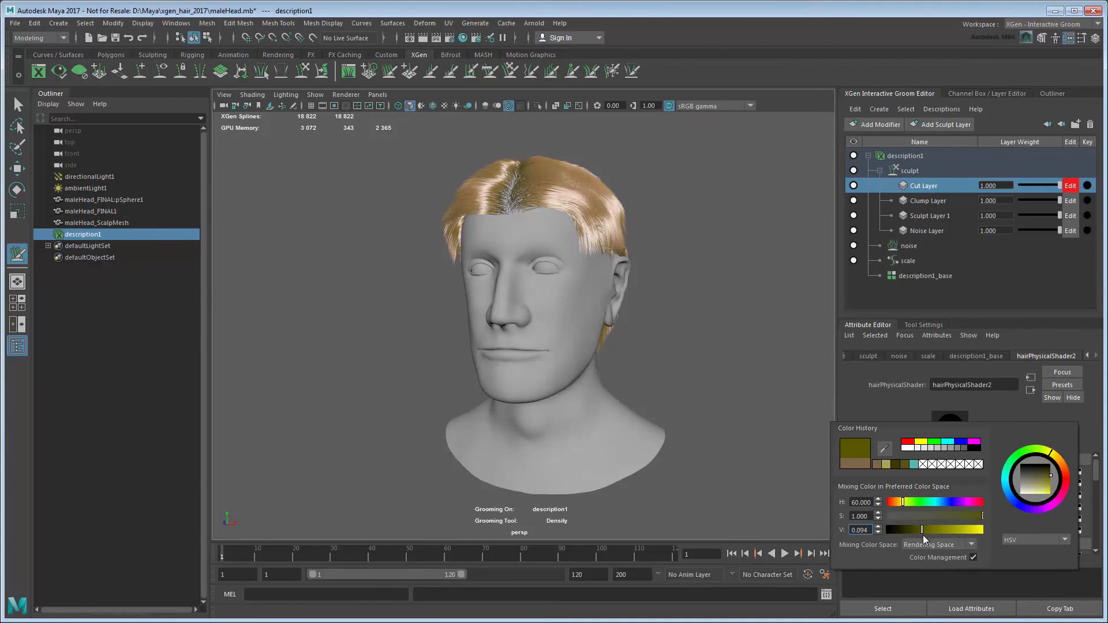
Step: Set the Tip Color of hairPhysicalShader2 to a bright yellow with slightly reduced saturation
click(952, 483)
click(925, 454)
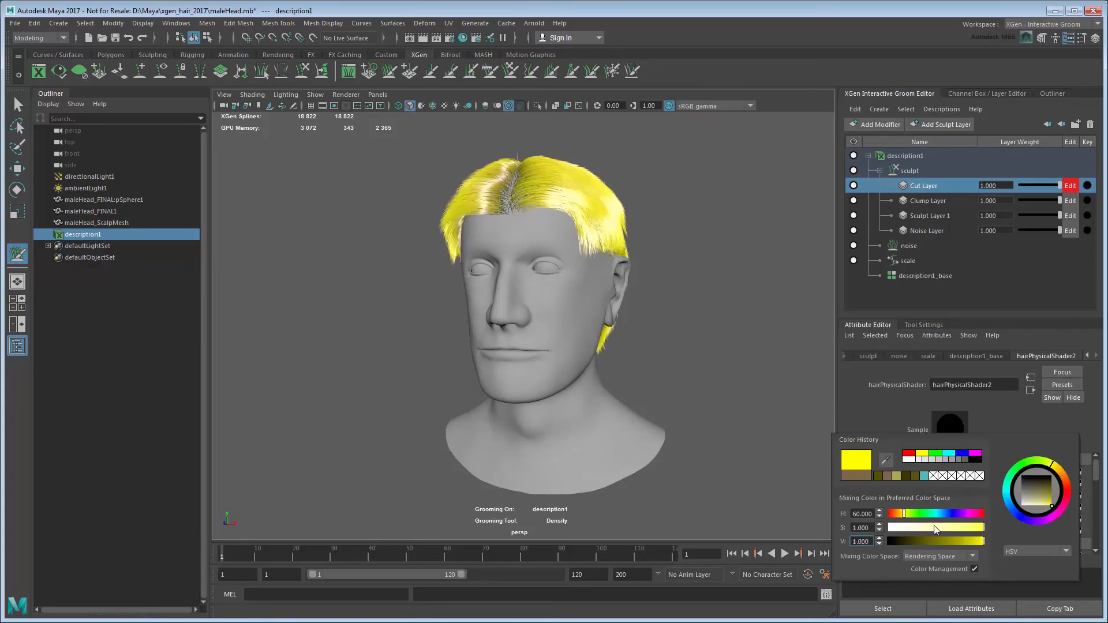
mouse_move(982, 528)
mouse_down()
mouse_move(952, 527)
mouse_move(978, 542)
mouse_move(957, 541)
mouse_move(964, 528)
mouse_up()
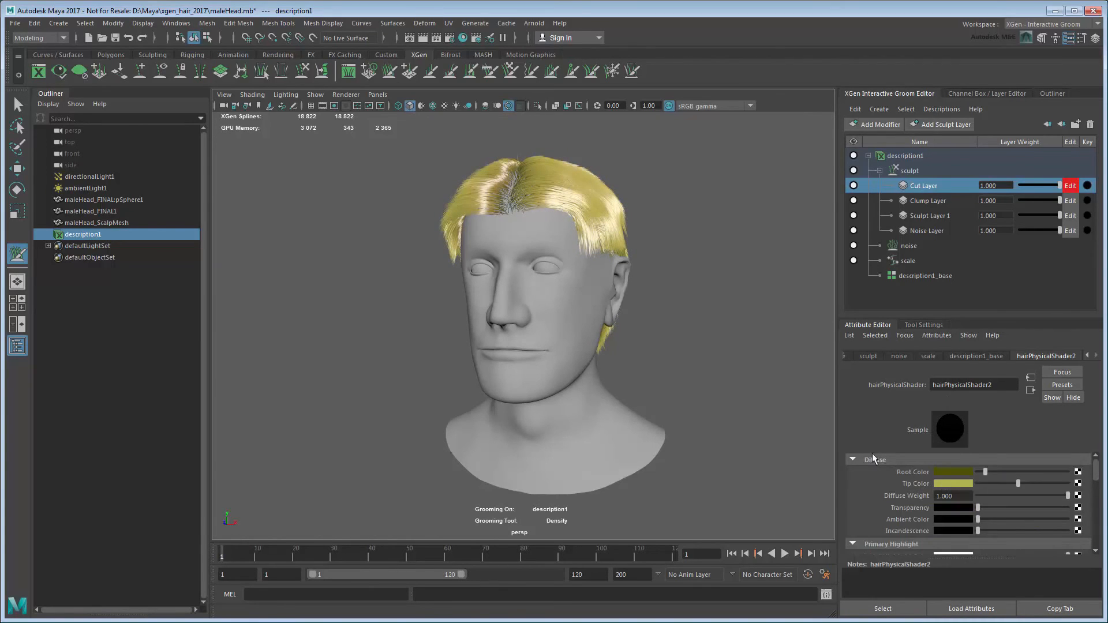
Step: Render the head from the front in the Arnold Render View, with its window shrunk to keep the viewport visible
click(534, 24)
click(544, 40)
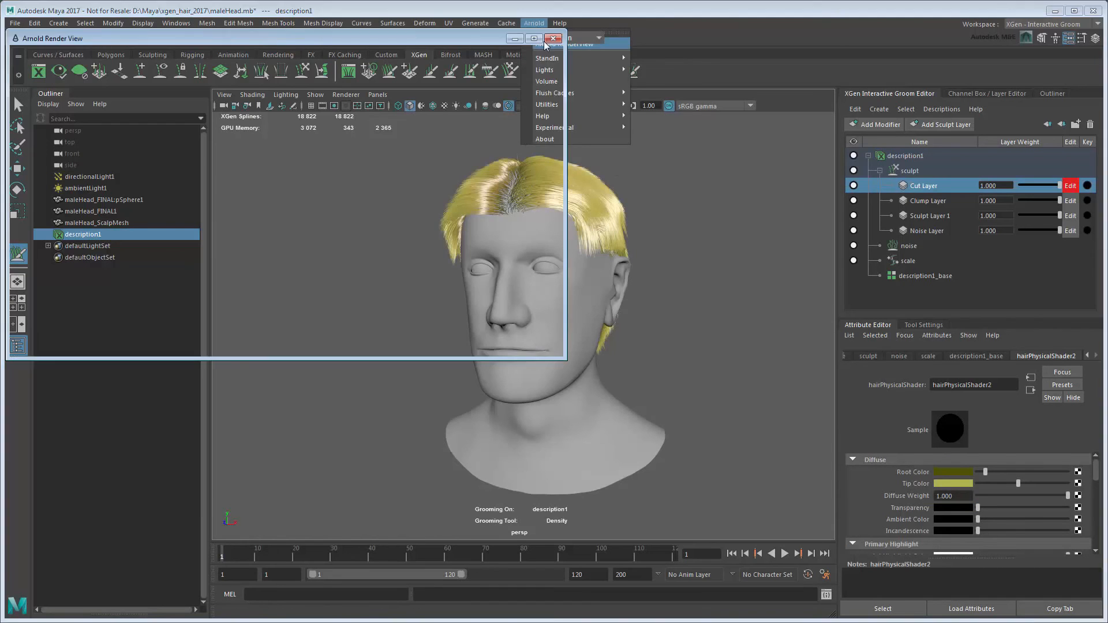
drag(566, 353, 417, 309)
alt+drag(653, 377, 688, 389)
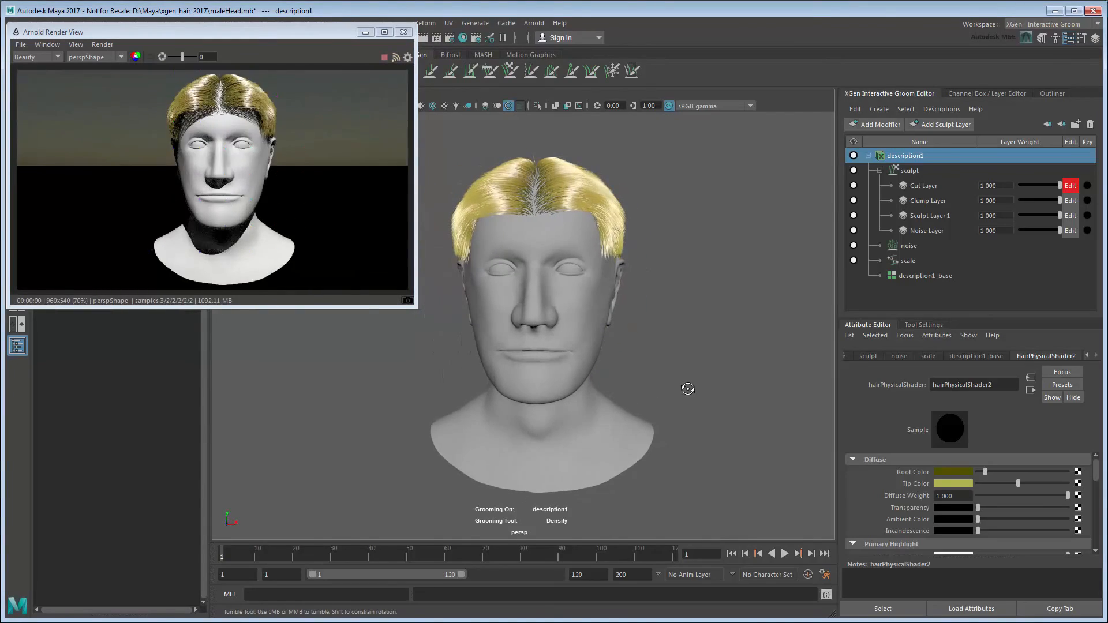